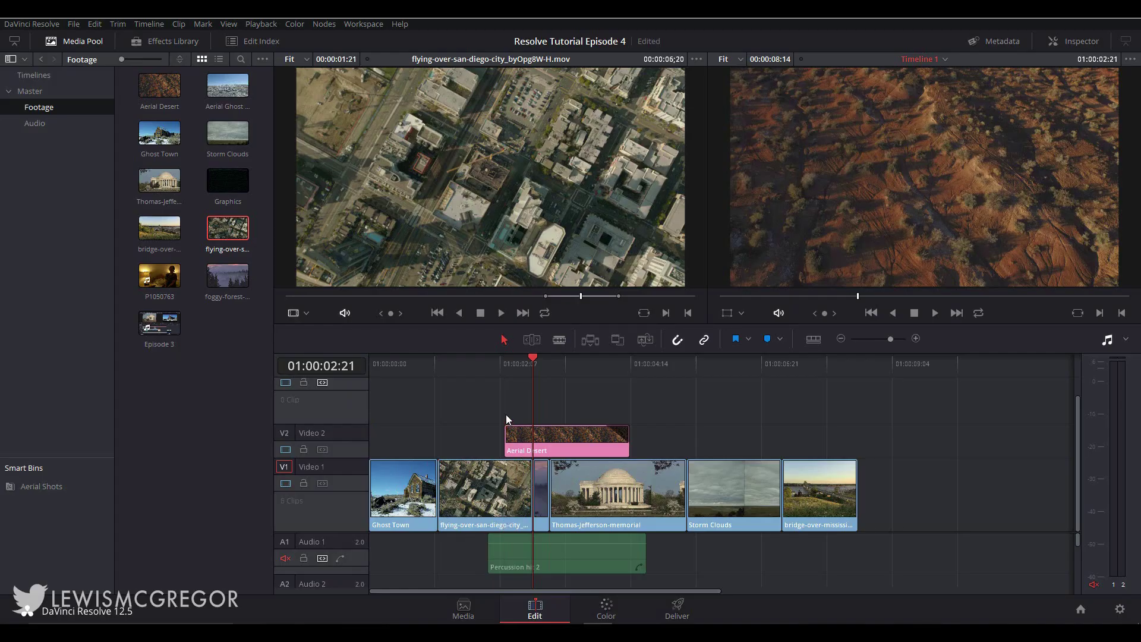
- Push the memorial, Storm Clouds and bridge clips later and stretch the foggy-forest clip to fill the gap
mouse_move(526, 437)
key(y)
drag(562, 471, 725, 479)
drag(550, 496, 712, 492)
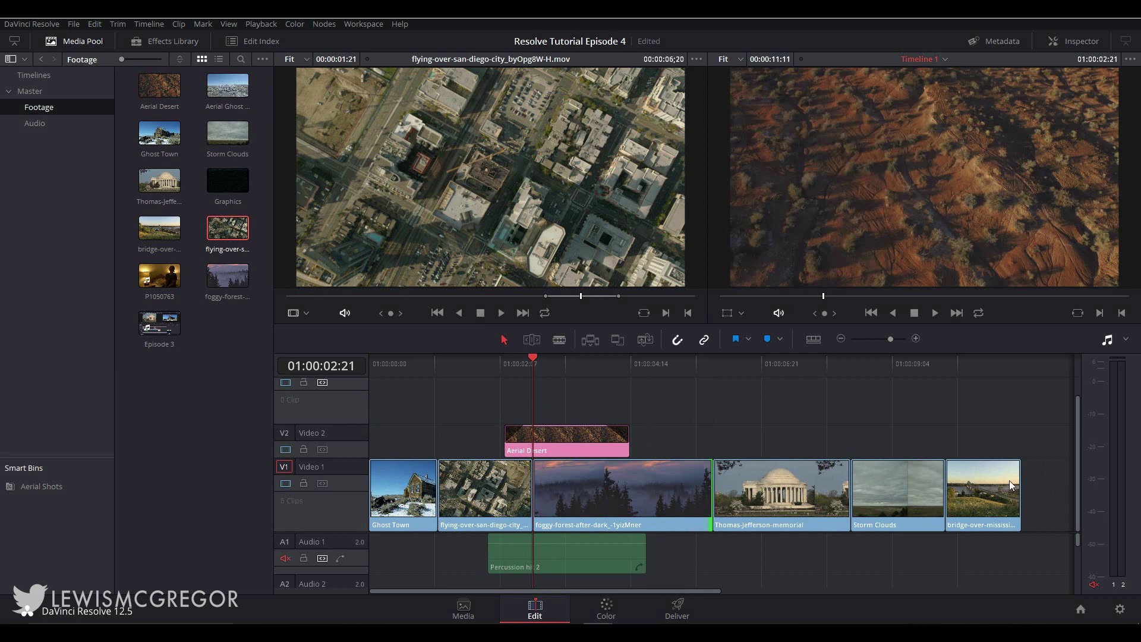
click(409, 380)
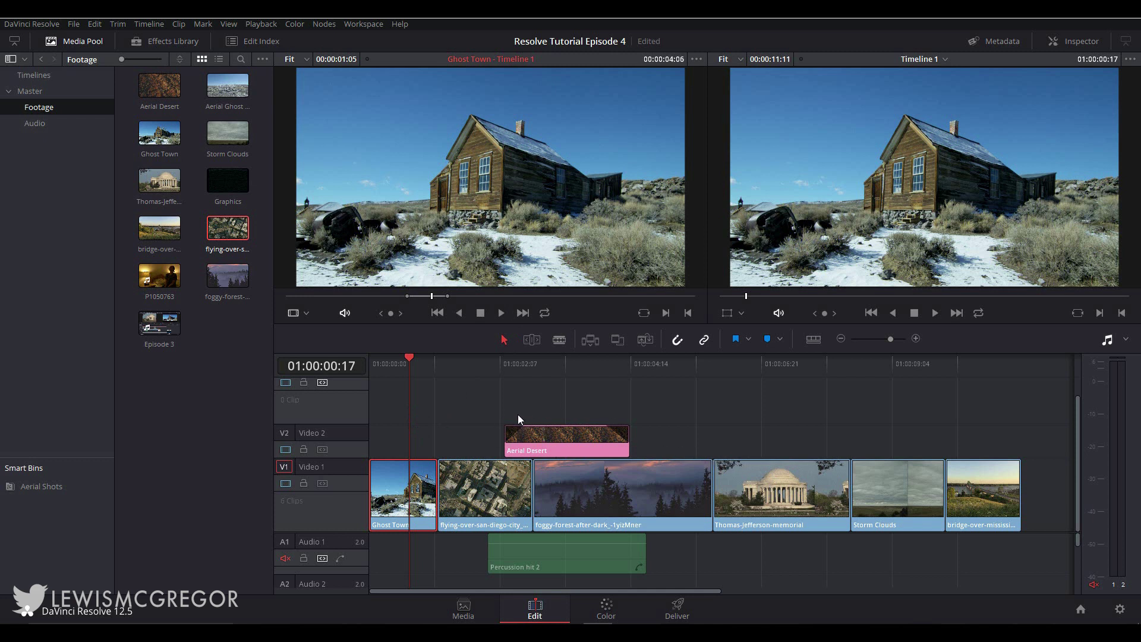
- Add markers to the Ghost Town clip, including one at 01:00:00:13, and open it in the source viewer
mouse_move(525, 431)
click(769, 339)
drag(408, 363, 385, 364)
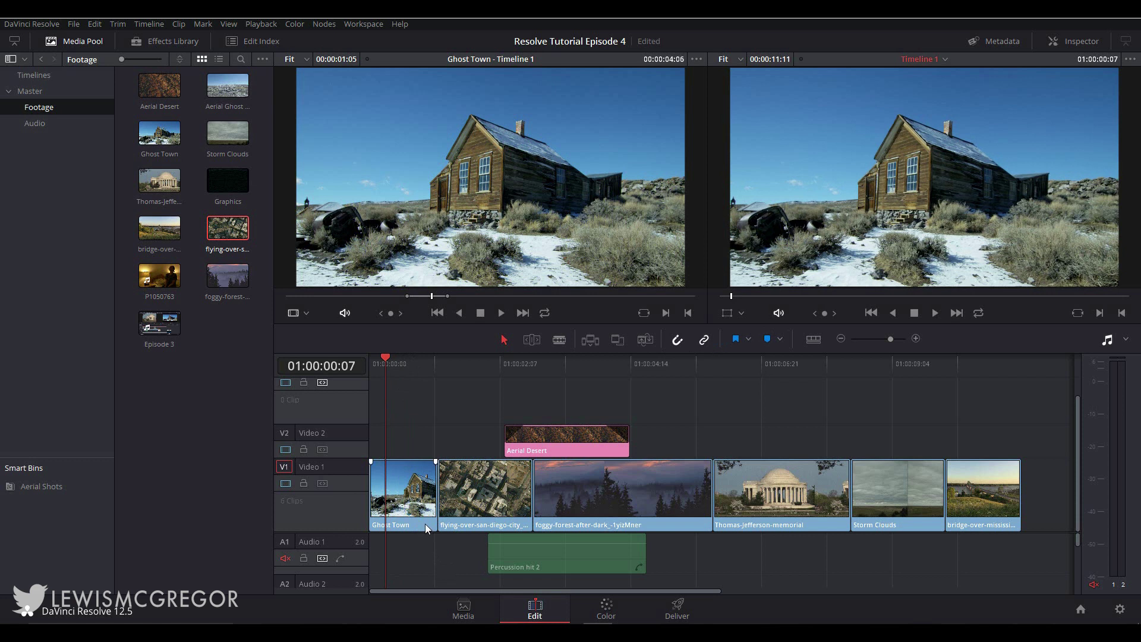
drag(381, 366, 406, 363)
click(415, 483)
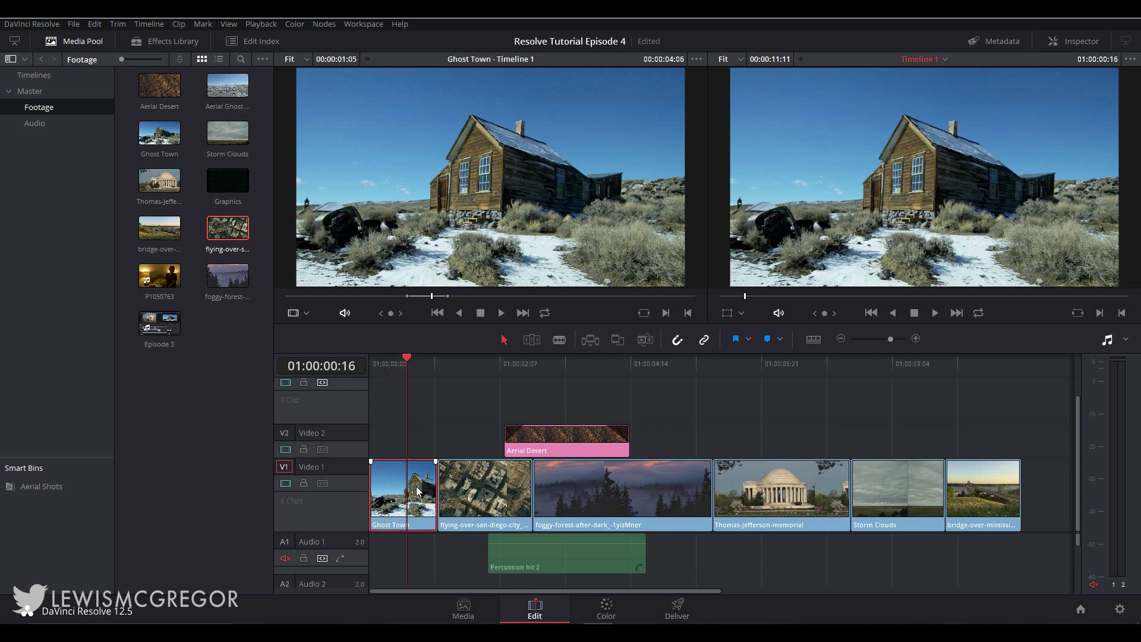
drag(409, 359, 400, 363)
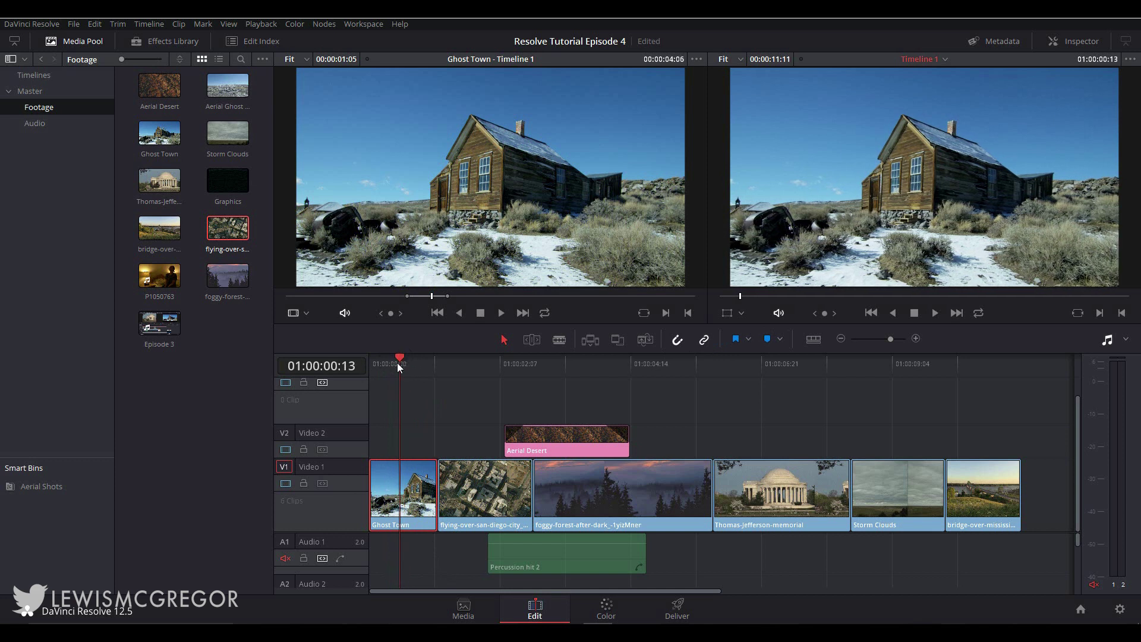
key(m)
drag(400, 360, 390, 362)
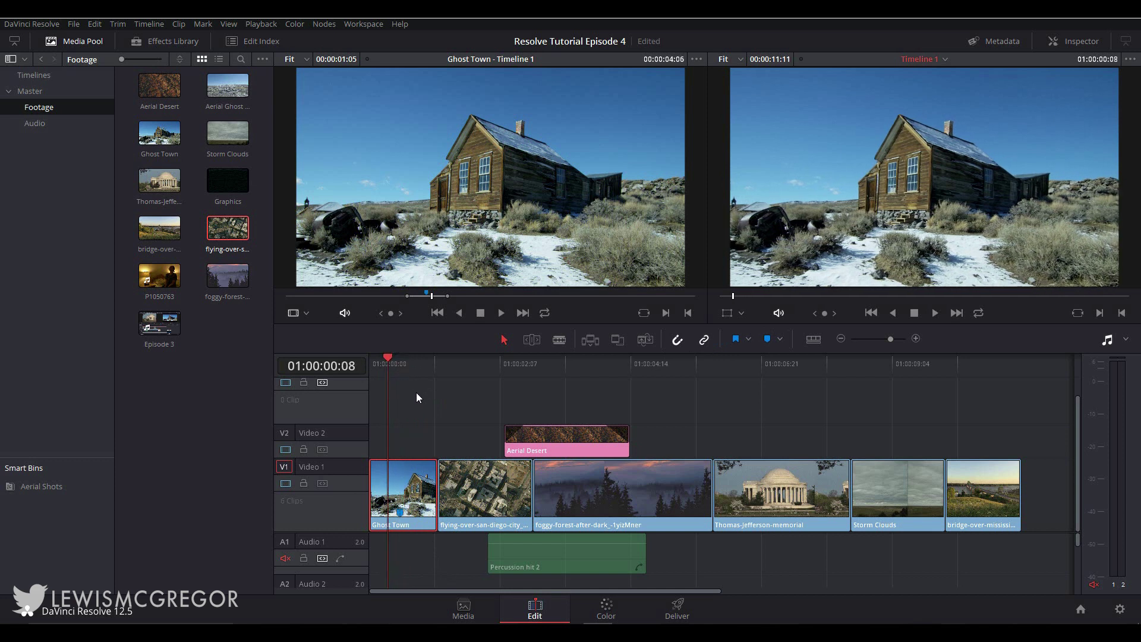
double_click(403, 479)
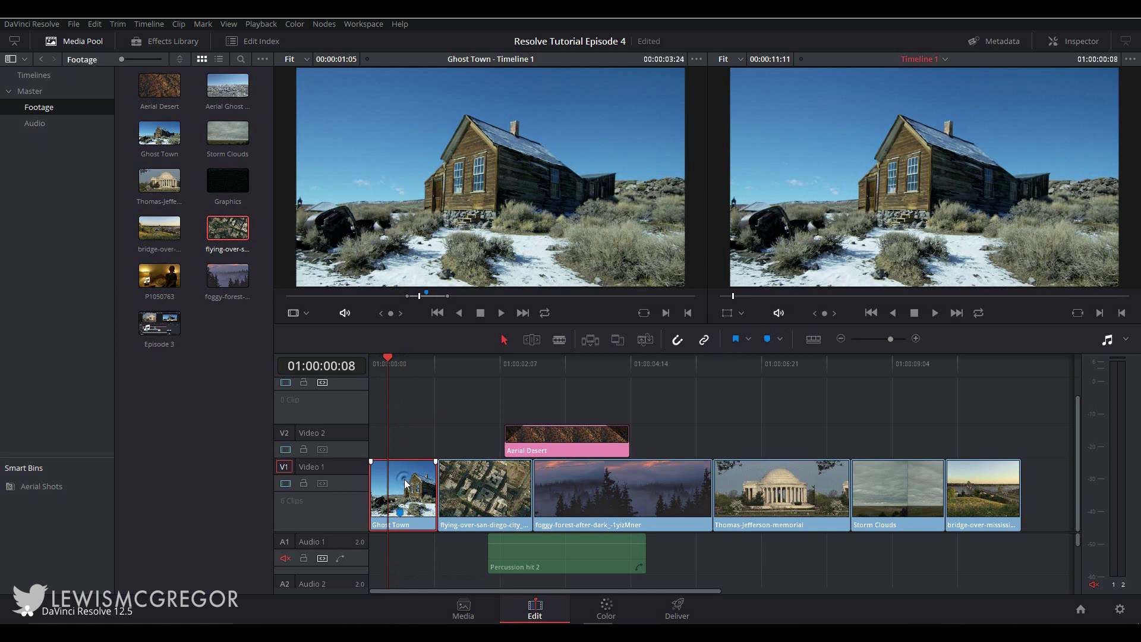
click(400, 362)
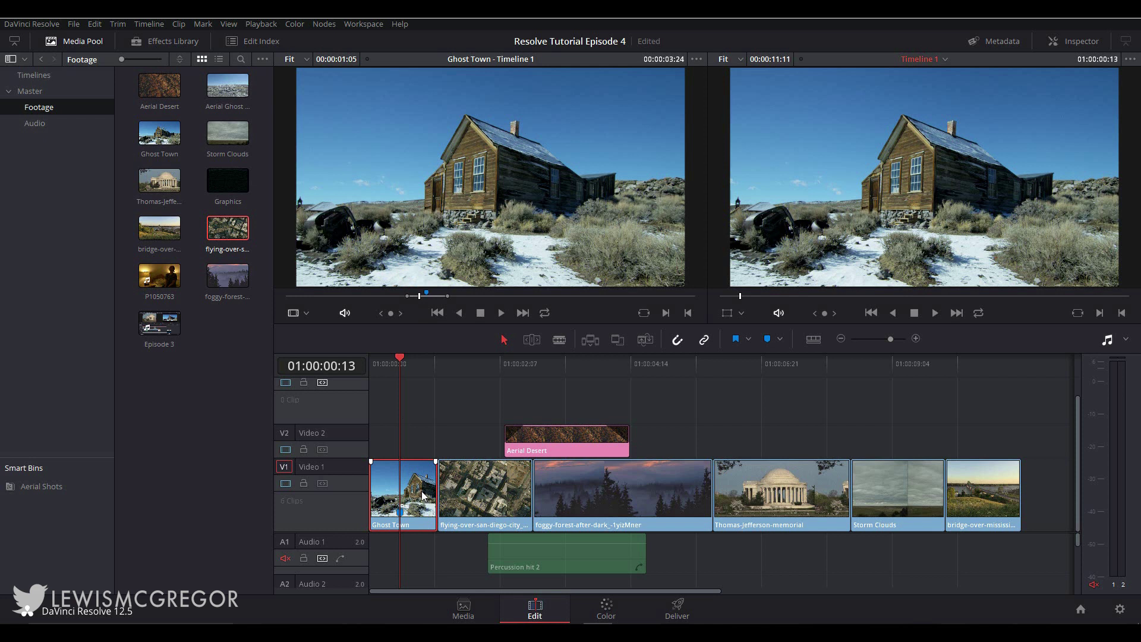
- Delete Ghost Town, shift Percussion hit 2 right, and insert a fresh Ghost Town at the timeline start
key(Delete)
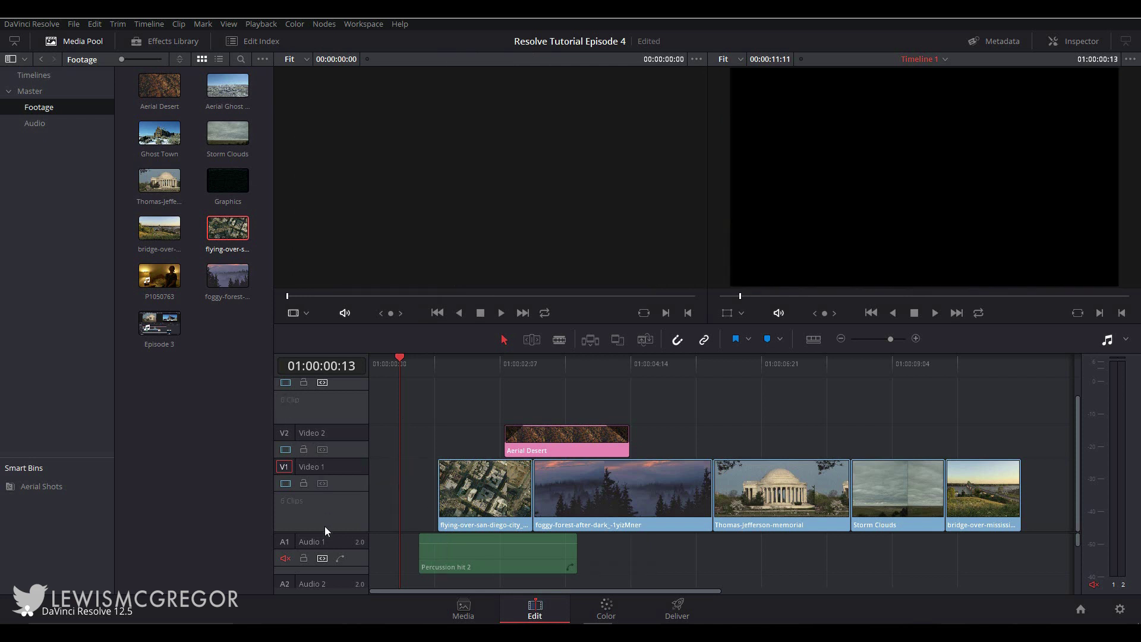
drag(486, 562, 505, 562)
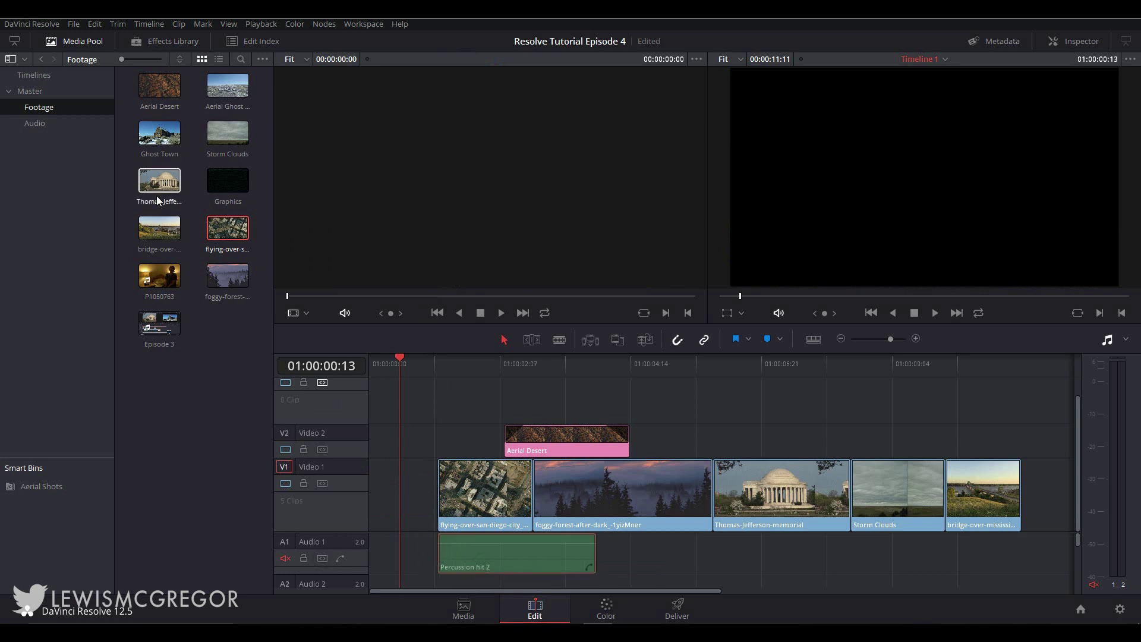
double_click(162, 144)
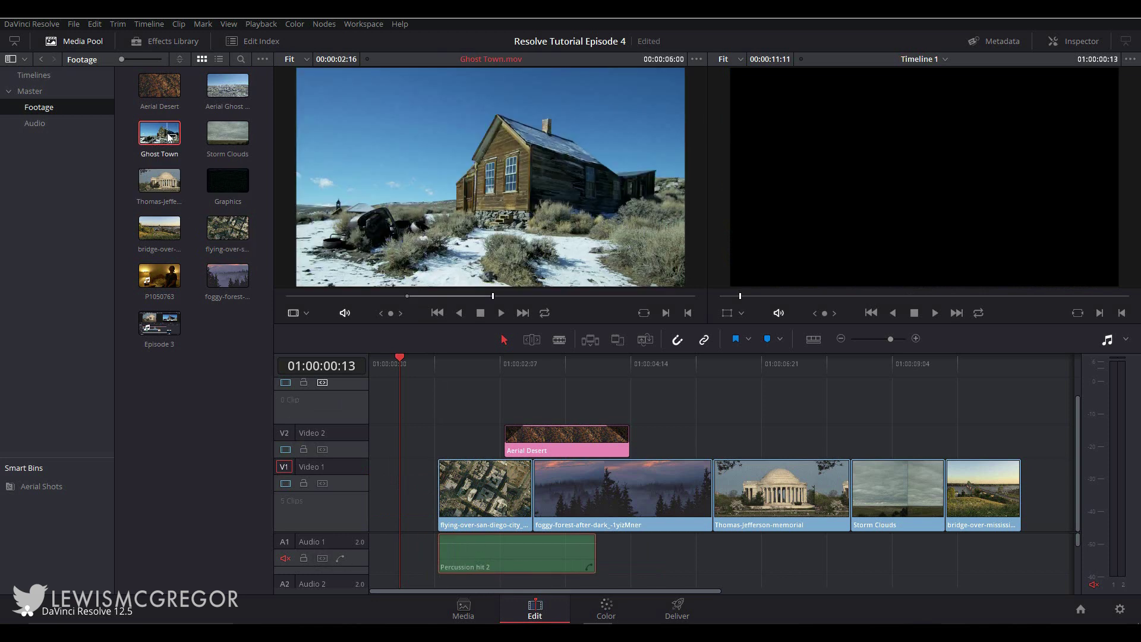
click(402, 360)
key(Home)
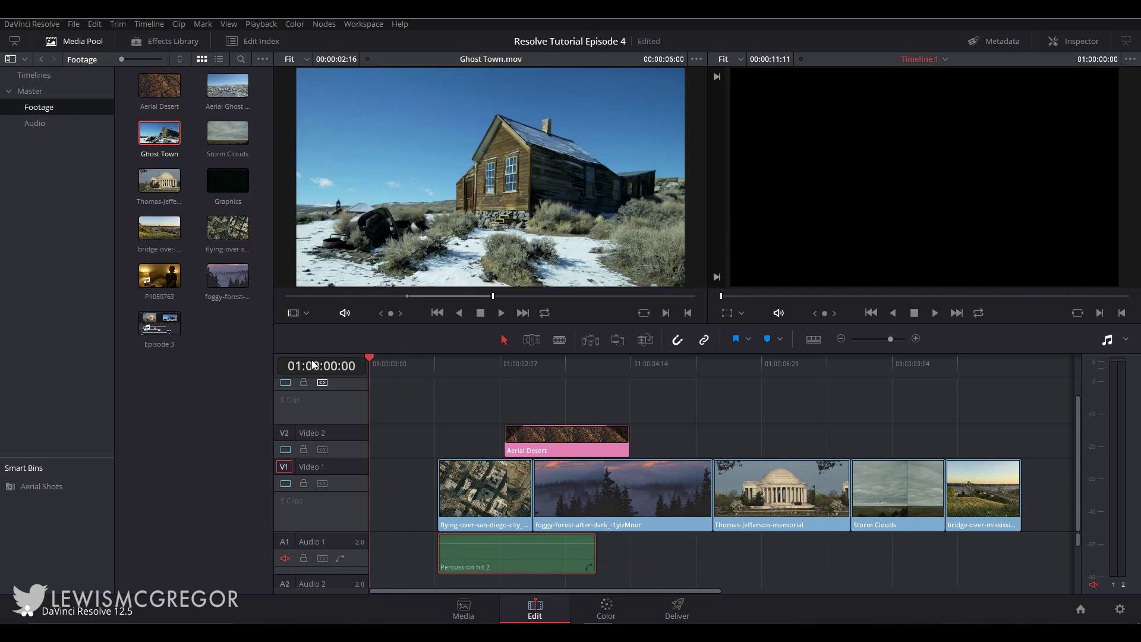
key(F10)
click(390, 361)
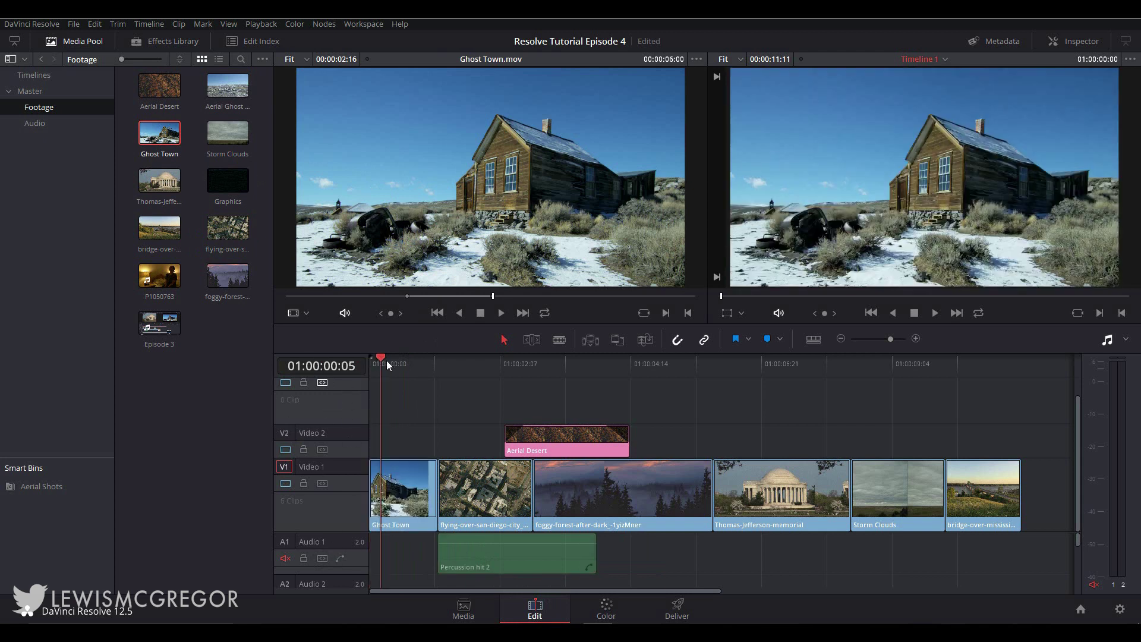
click(413, 496)
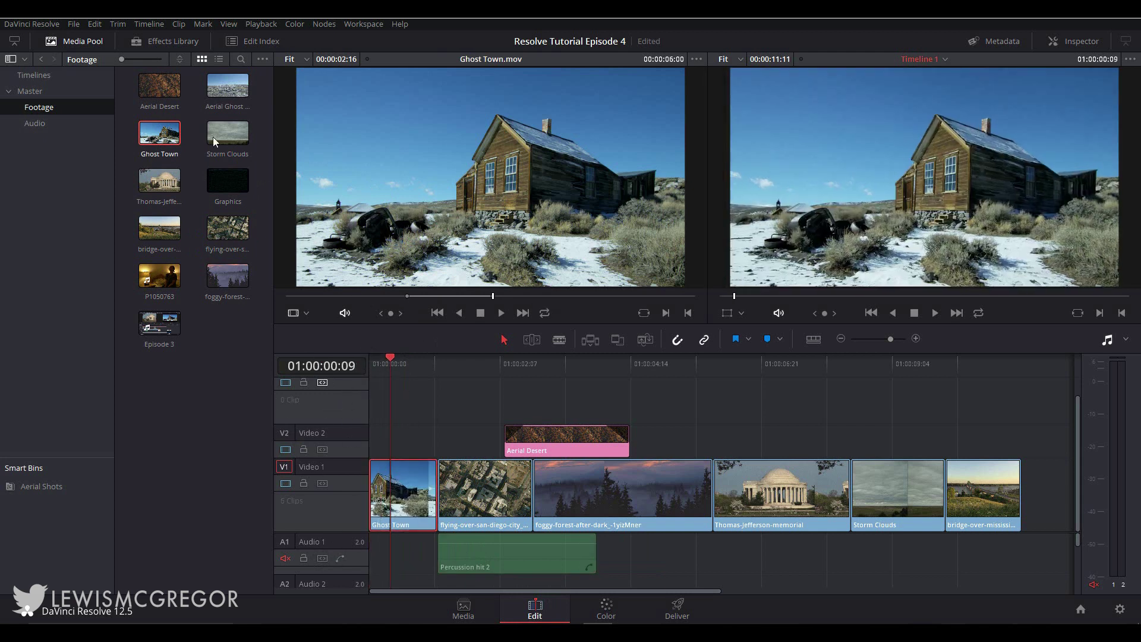
- Add a blue marker to the Ghost Town clip in the source viewer
double_click(160, 137)
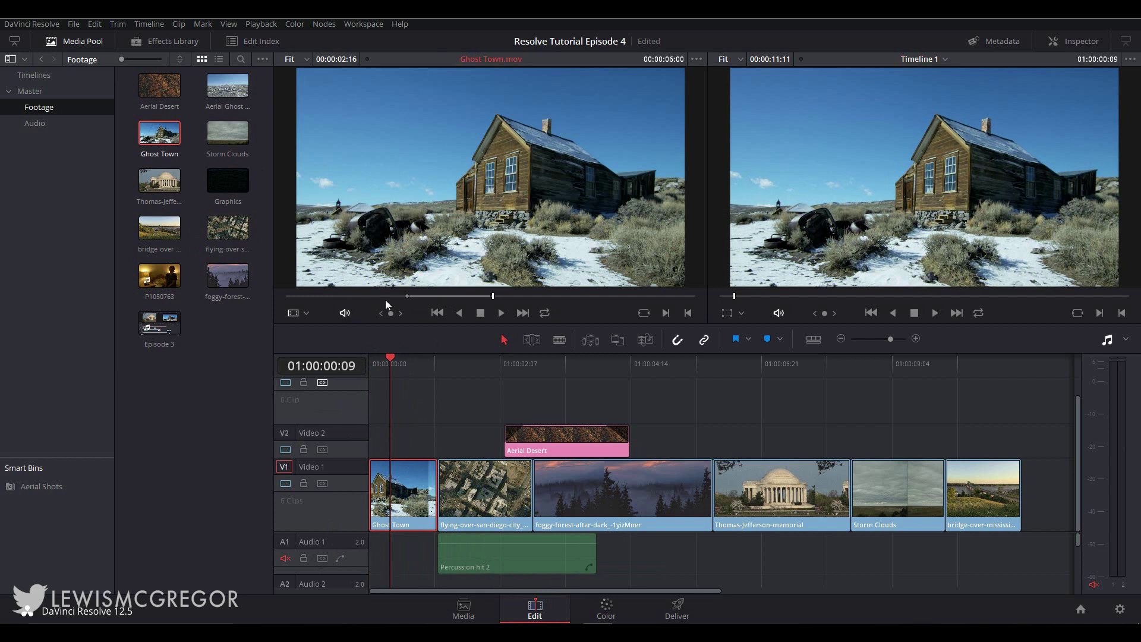
right_click(434, 295)
mouse_move(497, 361)
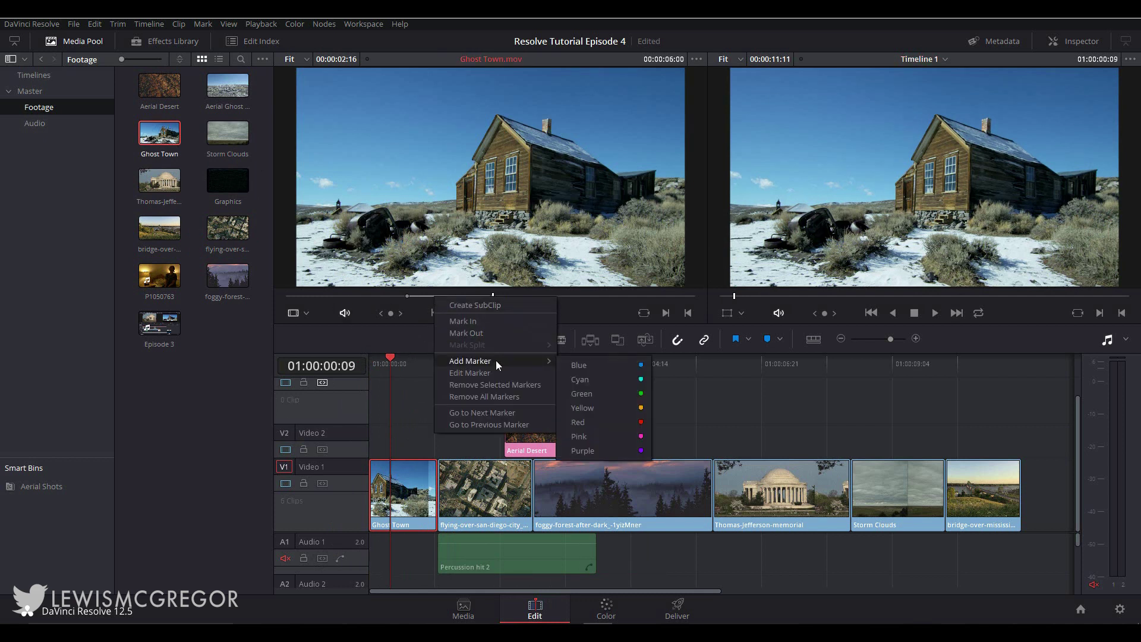
click(587, 367)
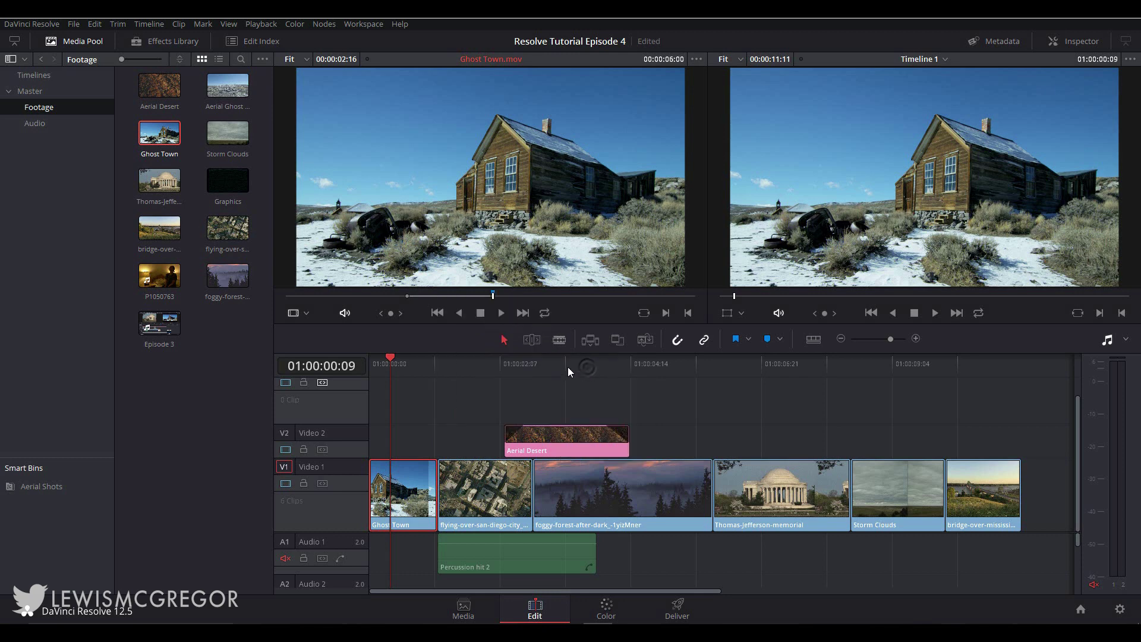
click(483, 296)
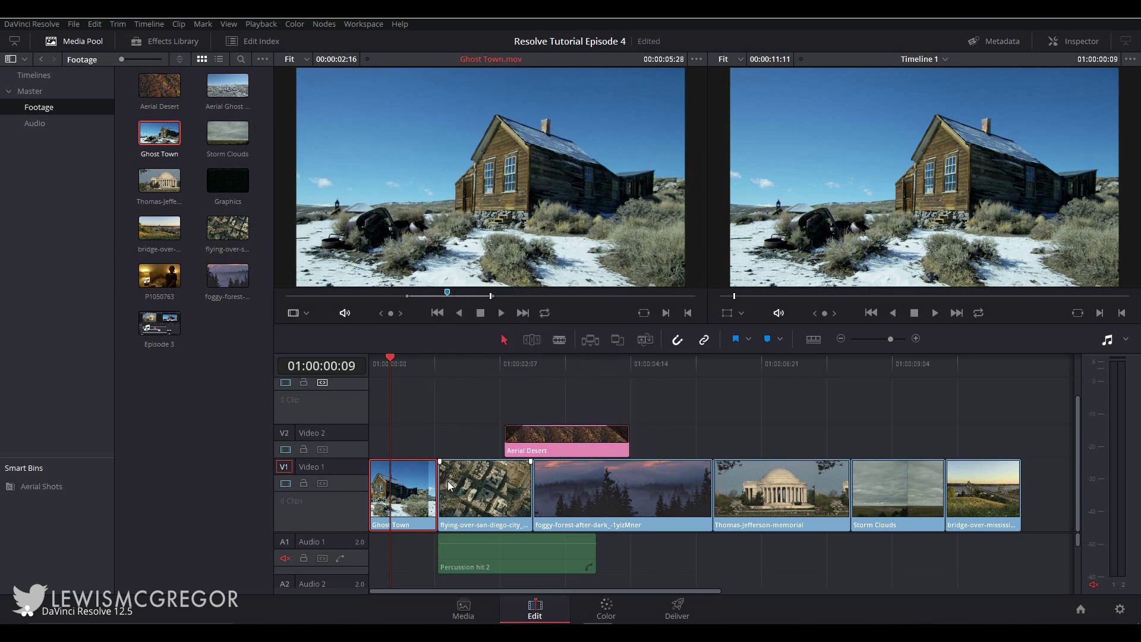
- Scrub the timeline playhead across the Ghost Town / San Diego cut and reselect Ghost Town
click(420, 482)
click(462, 365)
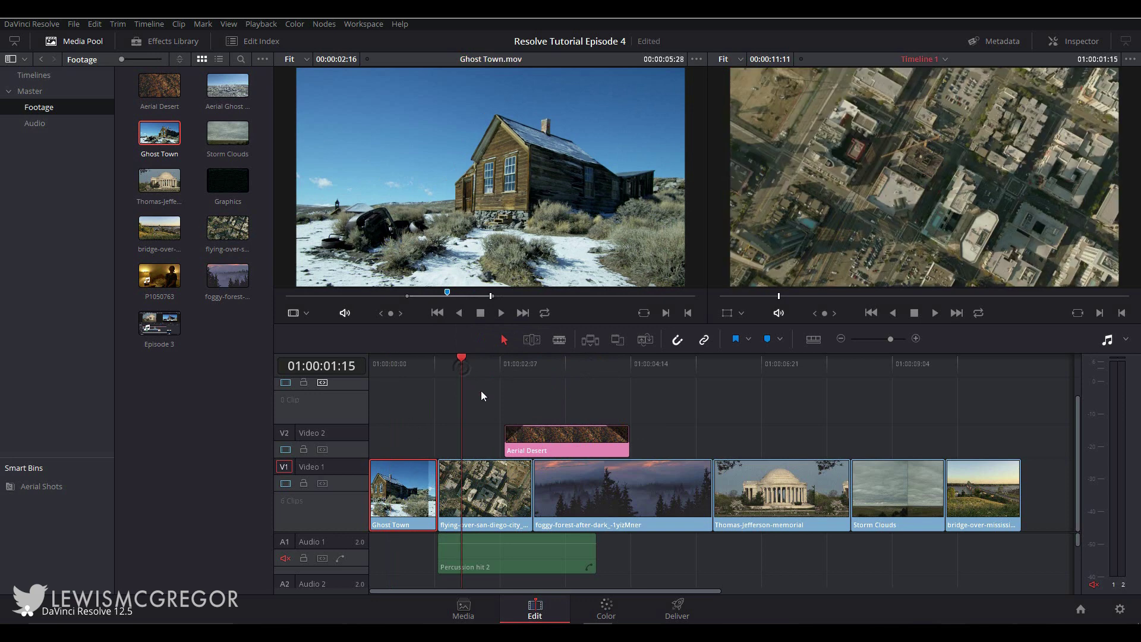
click(480, 391)
drag(461, 361, 438, 360)
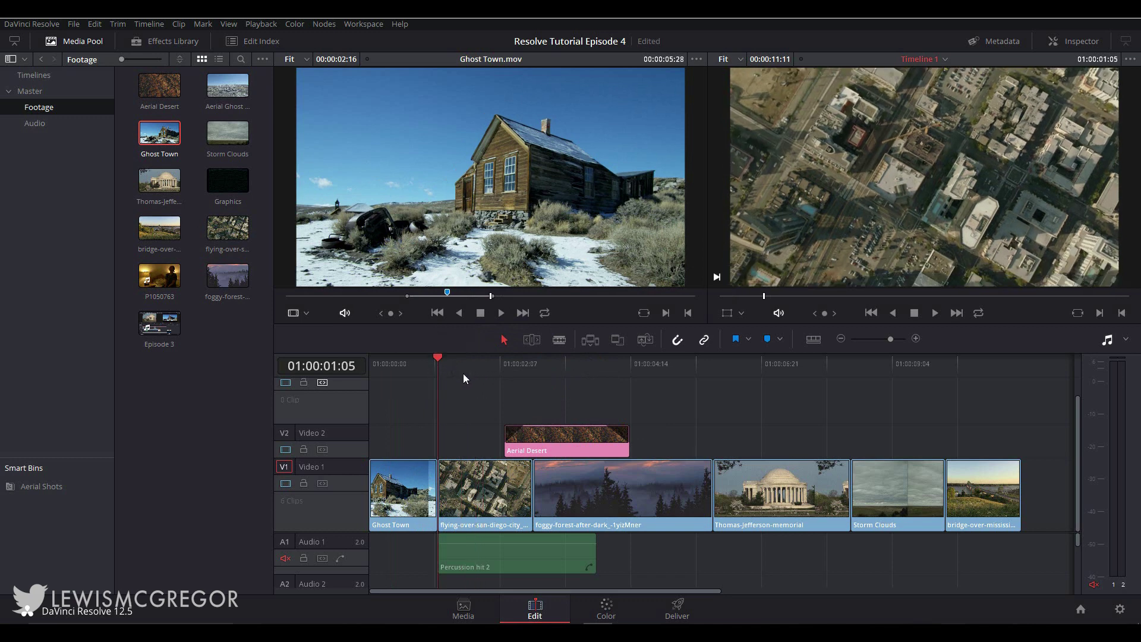
drag(439, 359, 466, 358)
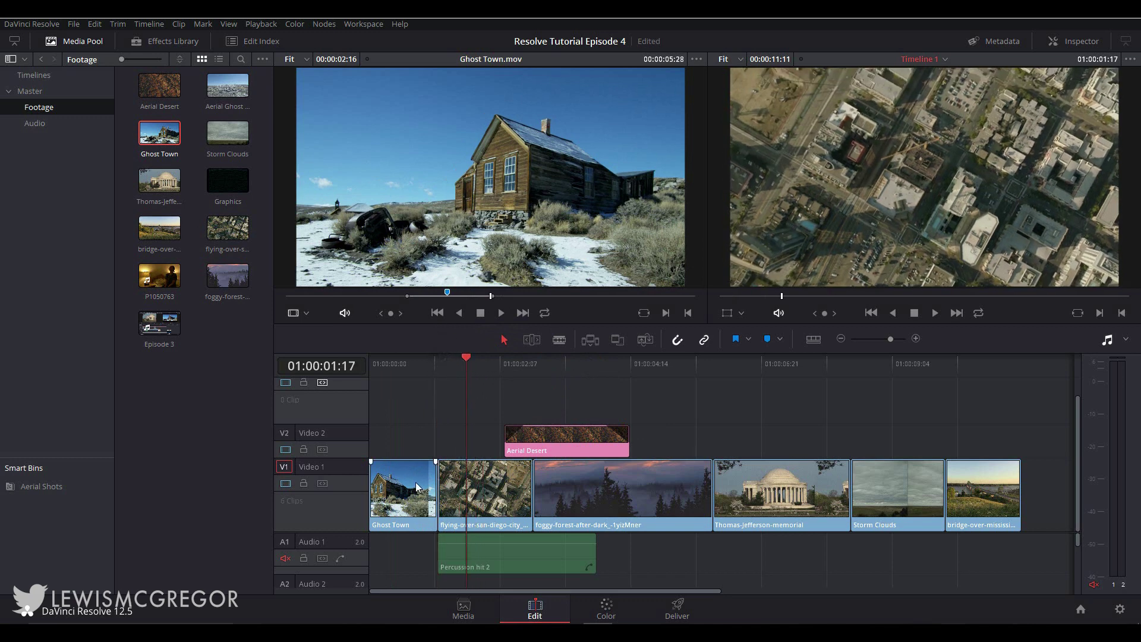
click(461, 485)
drag(456, 363, 402, 364)
click(412, 465)
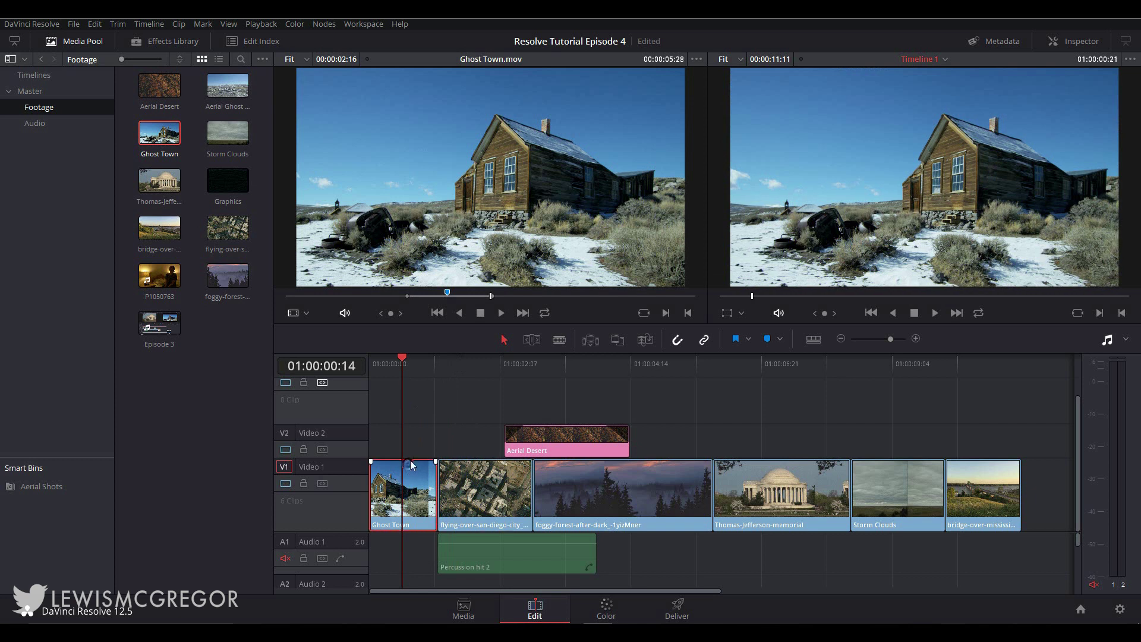
- Dismiss the source clip's marker options and load the timeline Ghost Town clip into the source viewer
click(448, 294)
right_click(449, 297)
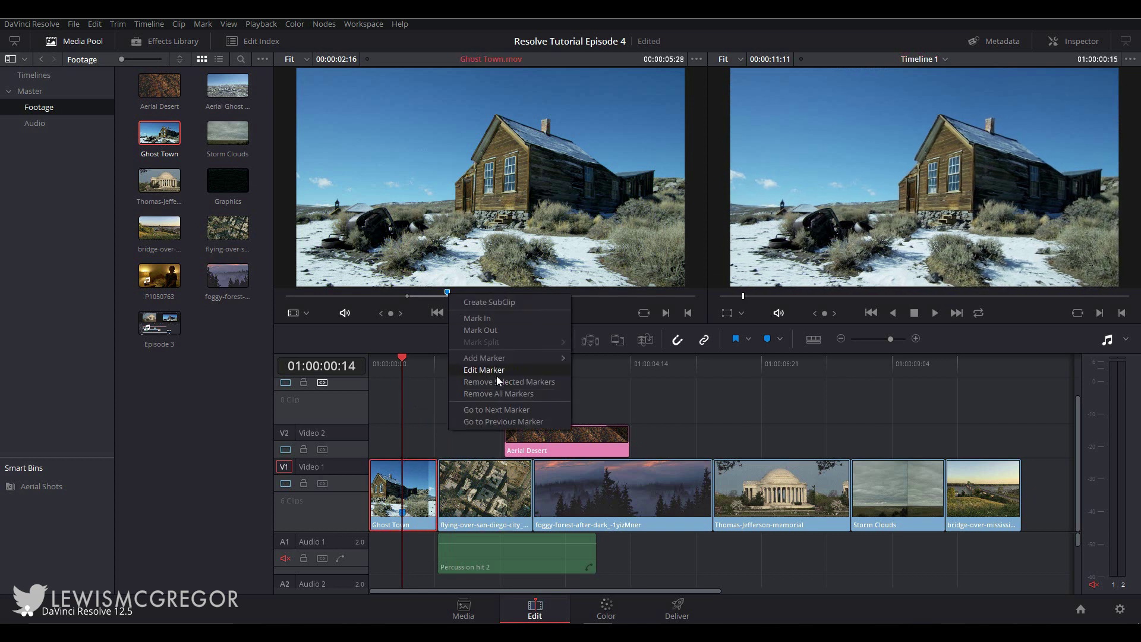
click(497, 378)
double_click(410, 522)
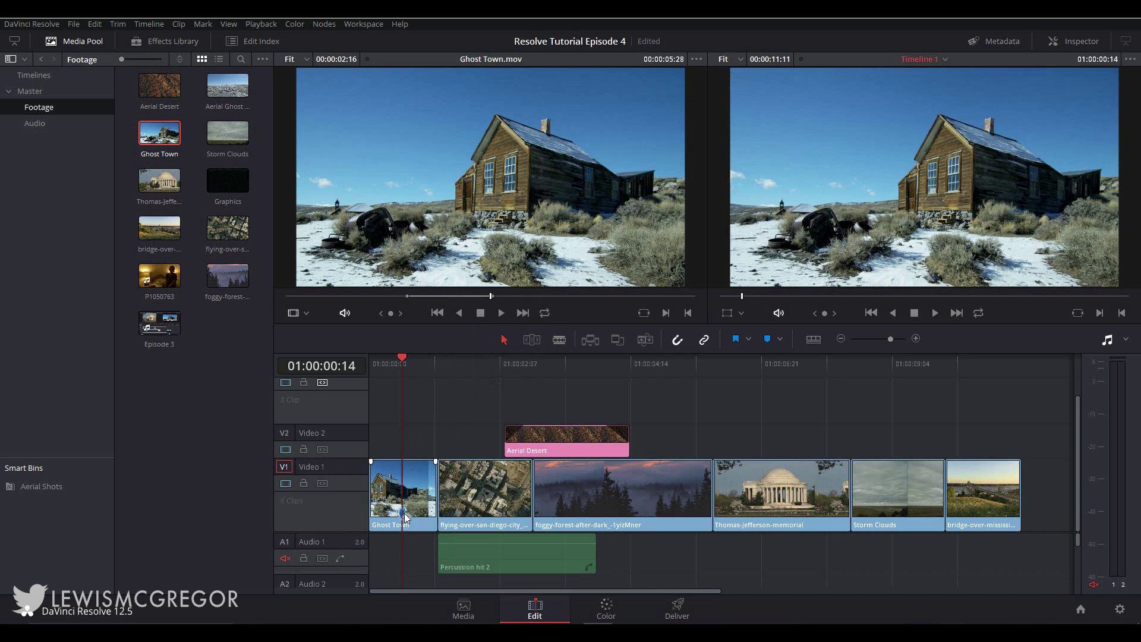
- Rename the marker VFX FIX, note 'Boom in shot. Please Fix', make it green, and adjust its duration
click(508, 299)
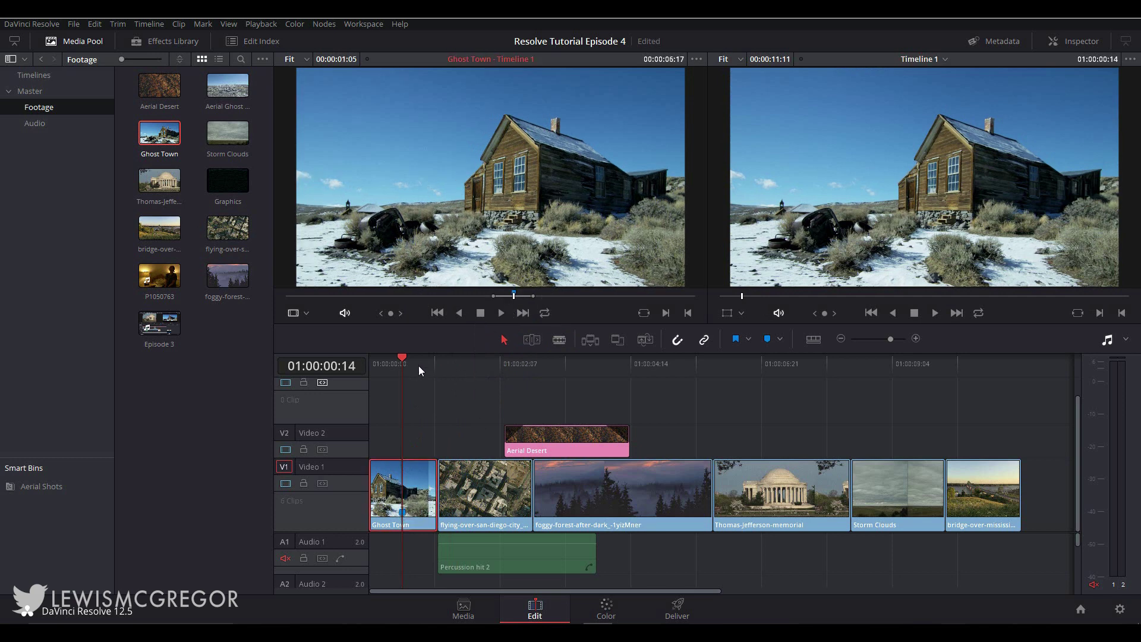
double_click(403, 511)
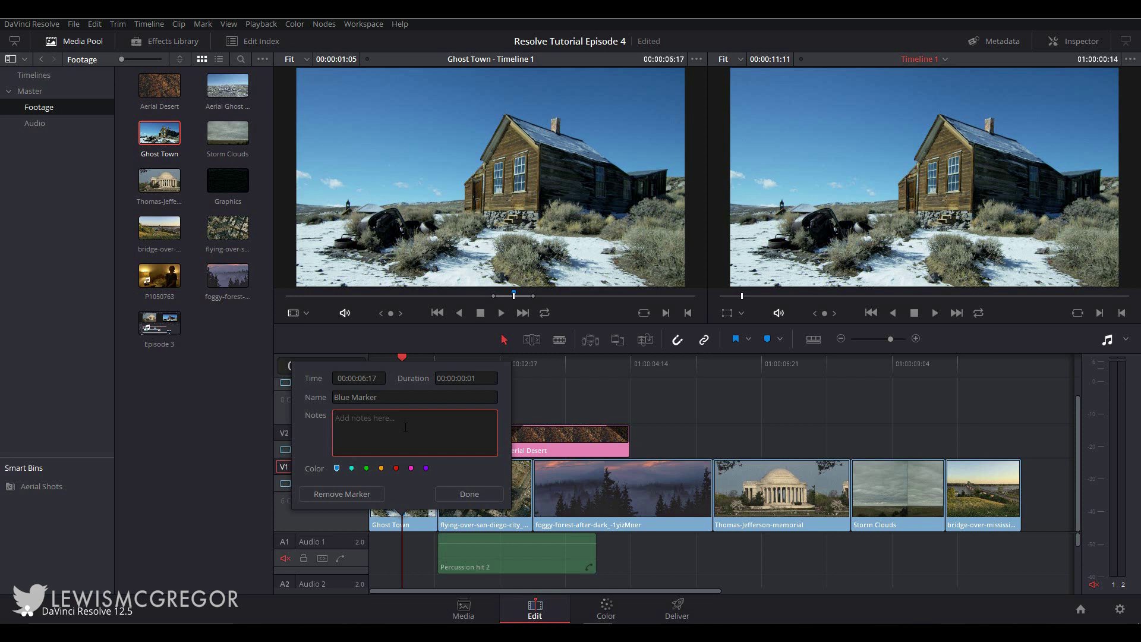
text(Boom in shot. Please Fix)
click(388, 395)
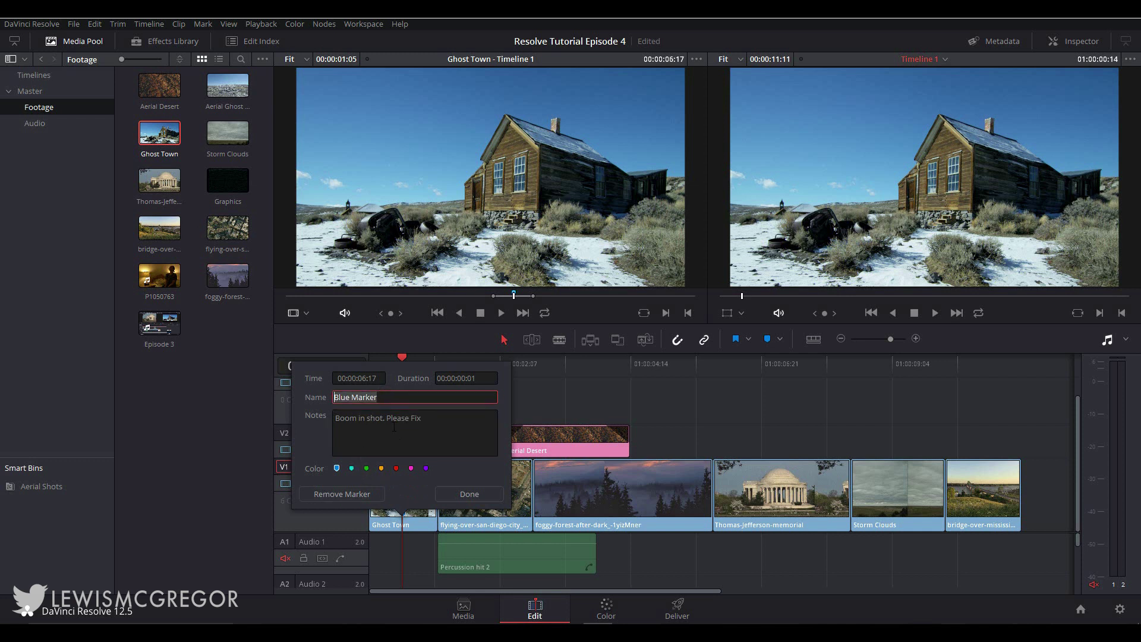
text(VFX FIX)
click(367, 469)
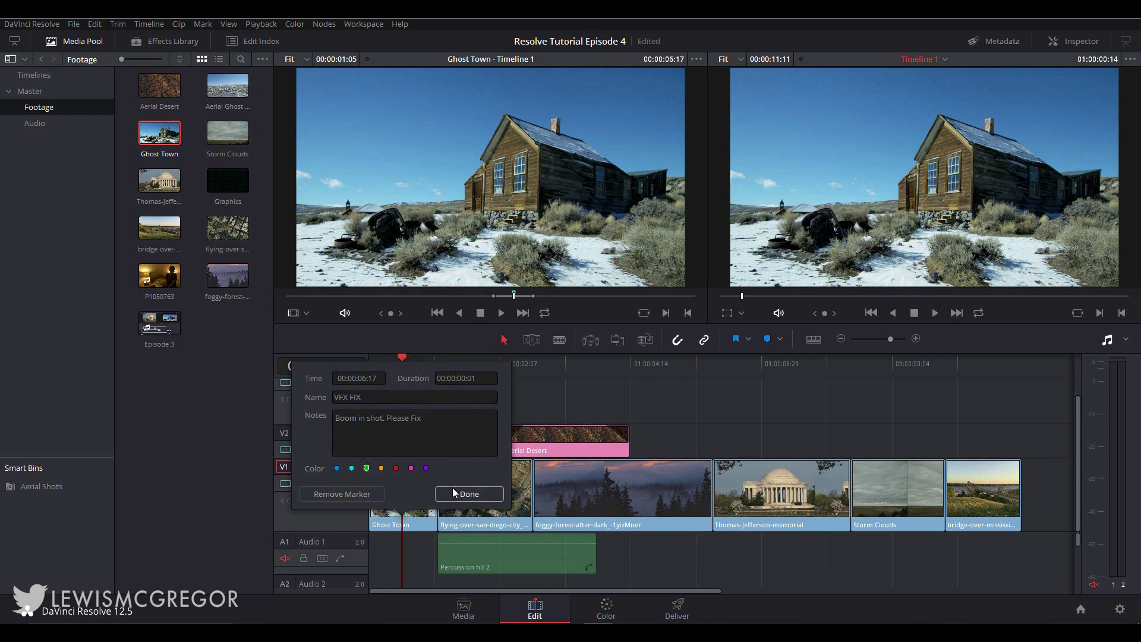
click(488, 378)
key(BackSpace)
text(5)
click(472, 495)
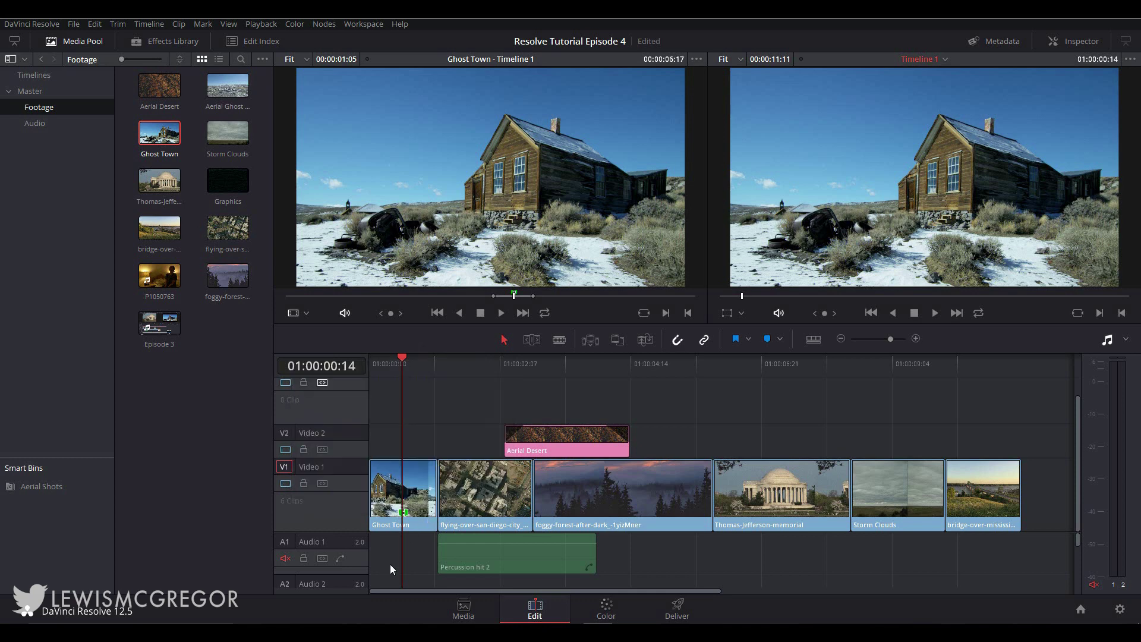
key(ctrl+equal)
key(ctrl+equal)
key(ctrl+equal)
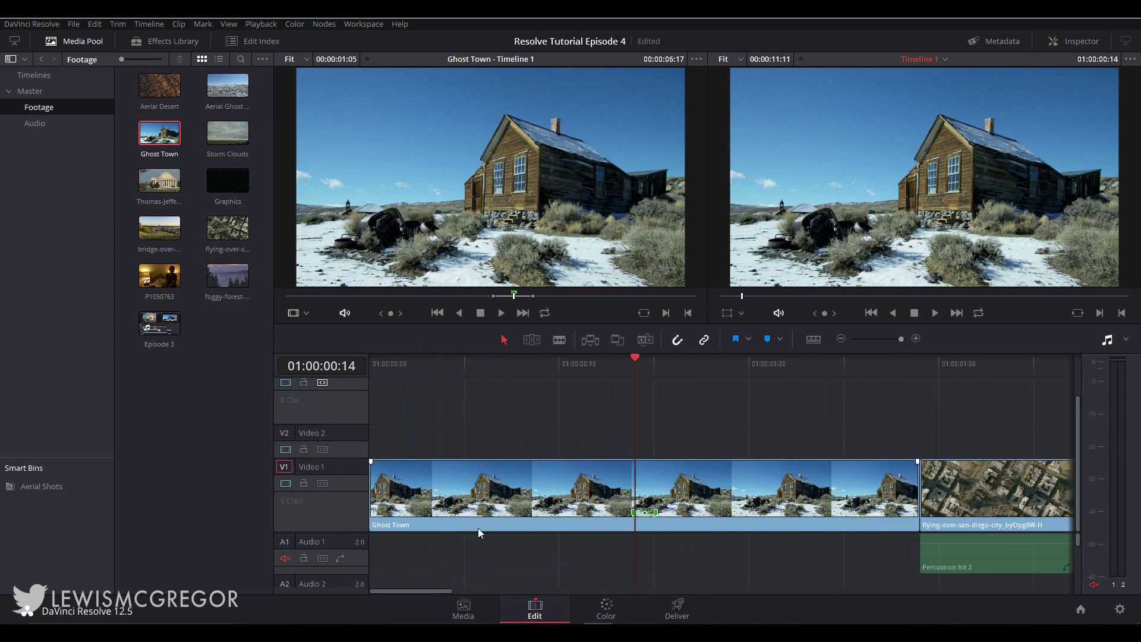
drag(631, 362, 576, 361)
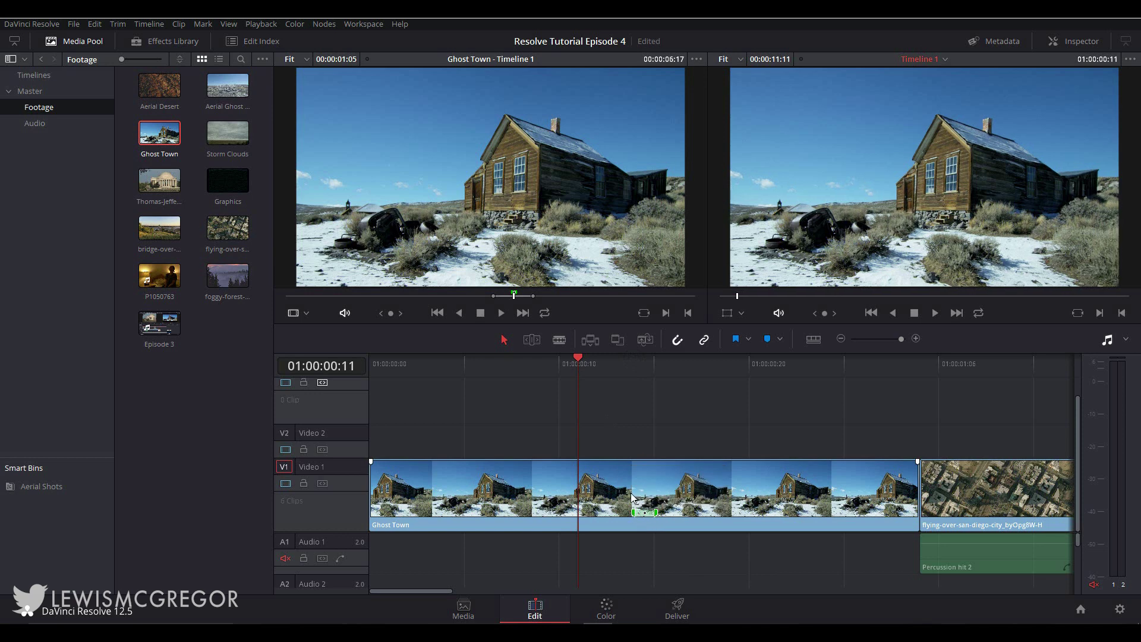
key(ctrl+minus)
key(ctrl+minus)
mouse_move(438, 514)
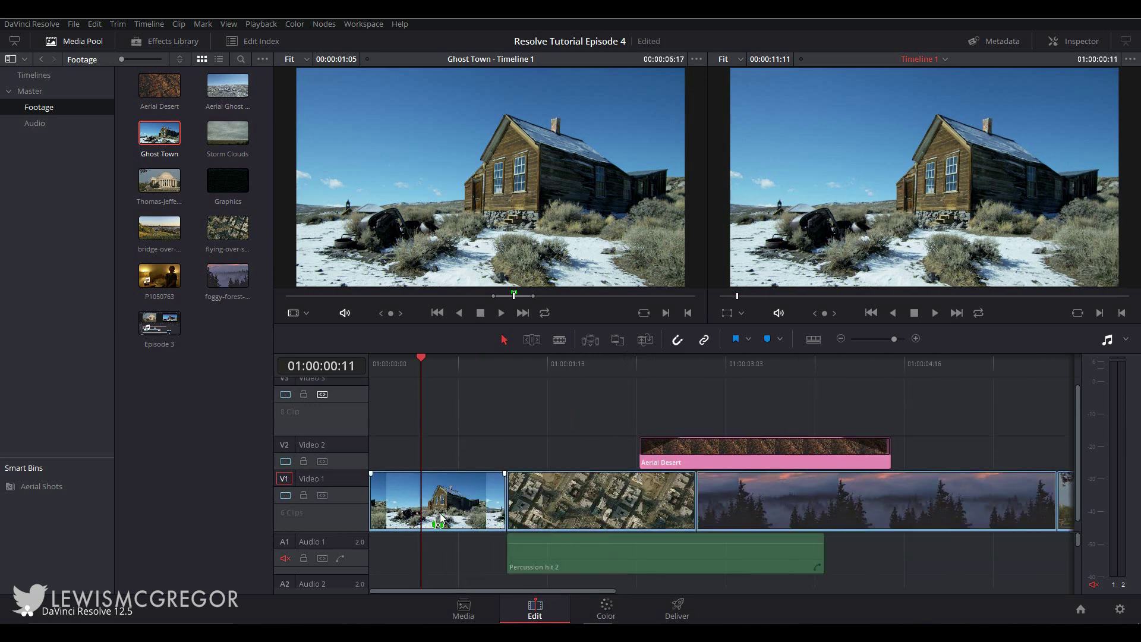
key(ctrl+equal)
key(ctrl+equal)
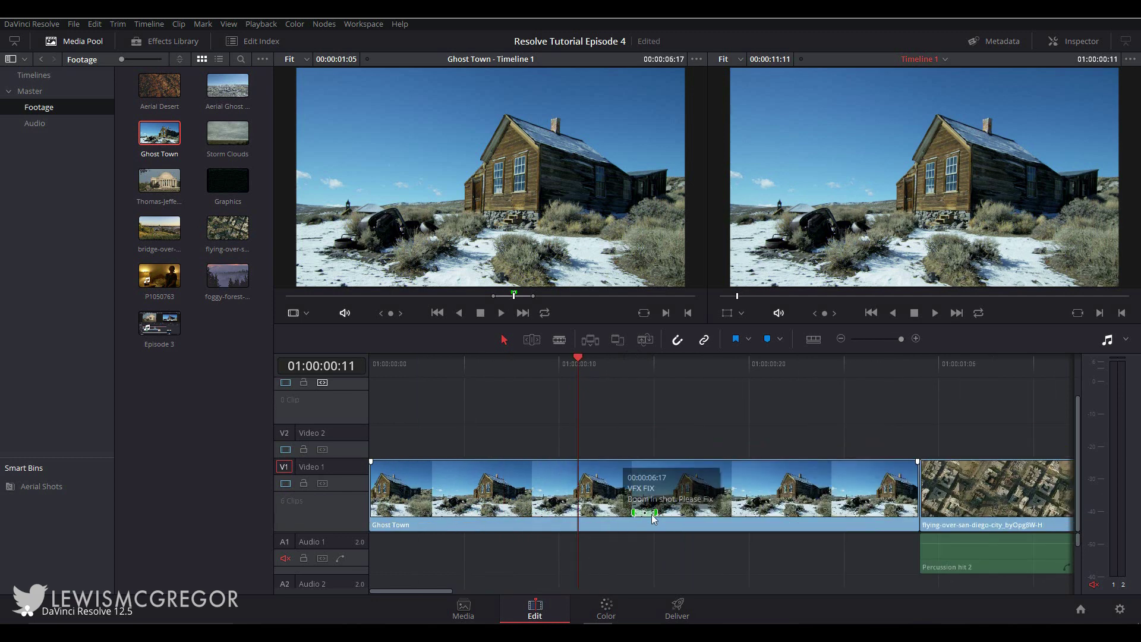
double_click(644, 512)
click(713, 378)
key(Return)
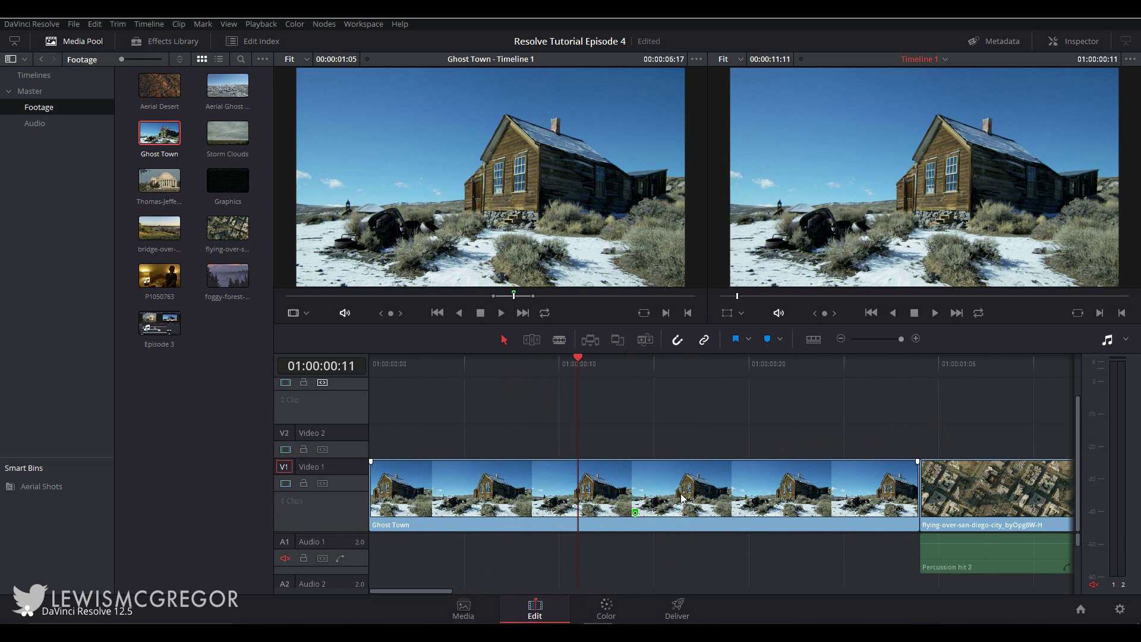
scroll(682, 498, down, 2)
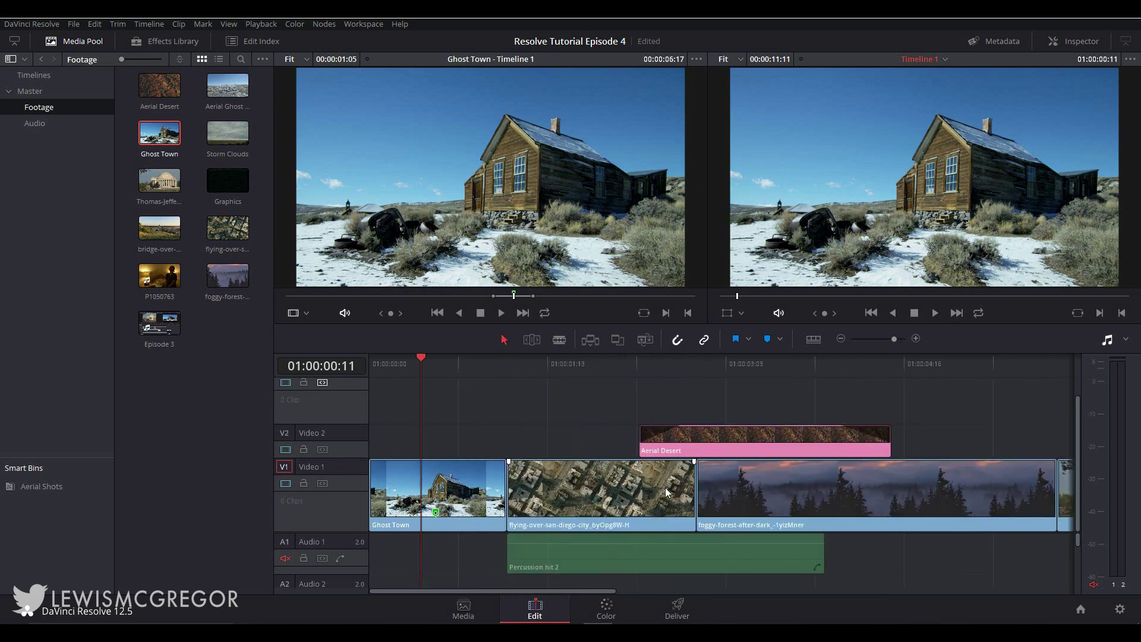
- Show the Edit Index filtered to through edits only, then reselect Ghost Town at 01:00:00:08
click(234, 41)
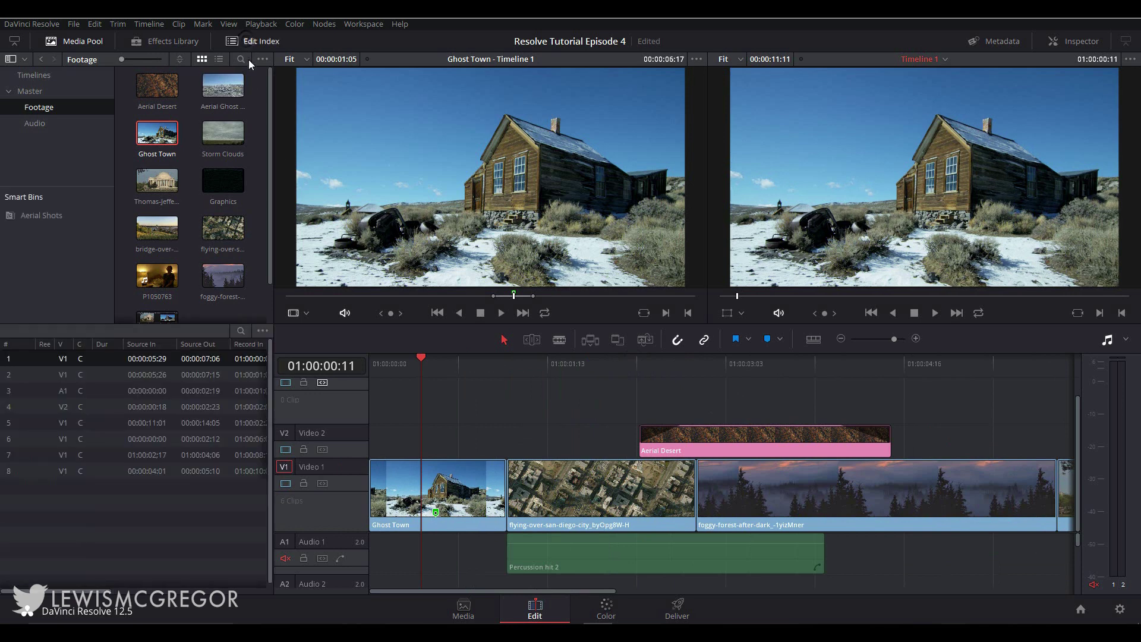
click(259, 332)
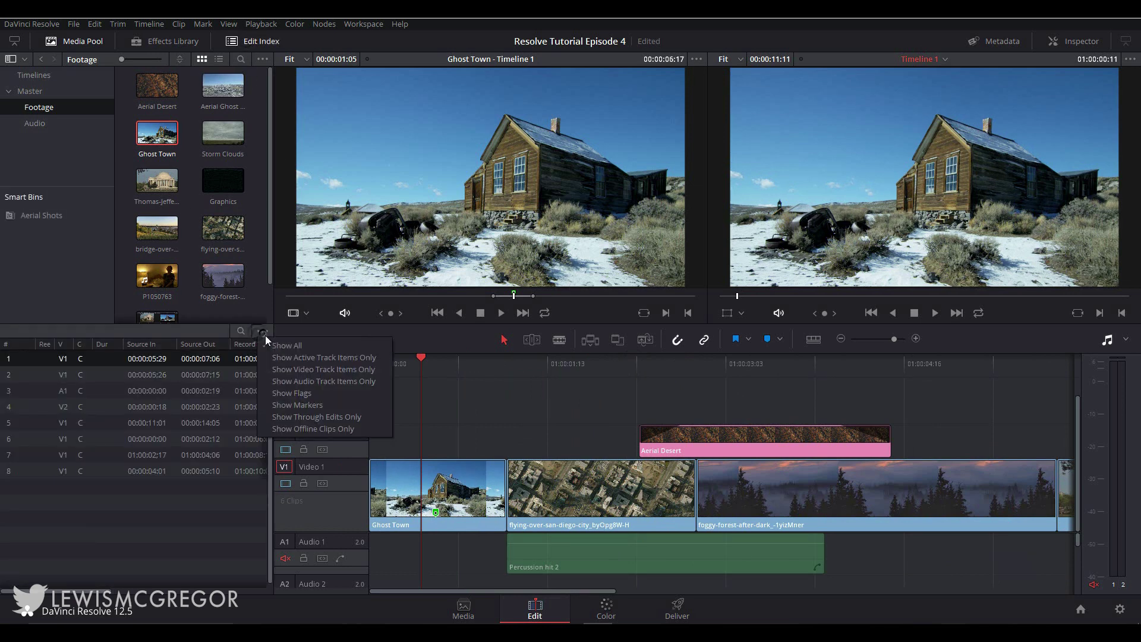
click(319, 415)
click(70, 359)
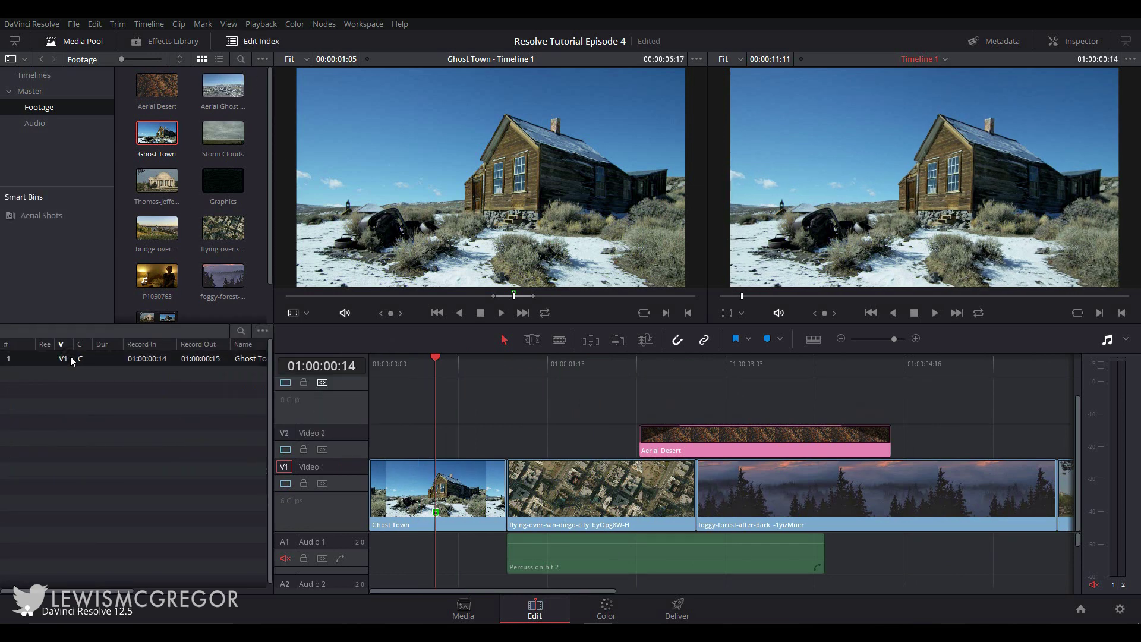
click(407, 365)
click(439, 517)
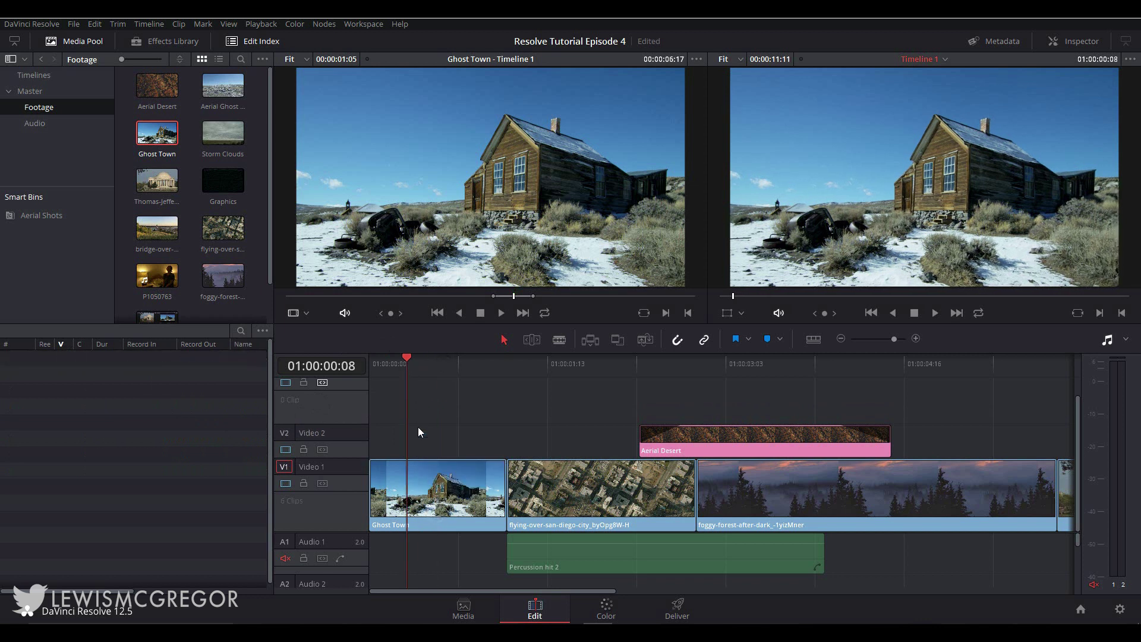
- Close the Edit Index and put a flag on the bridge-over-mississippi clip
click(255, 42)
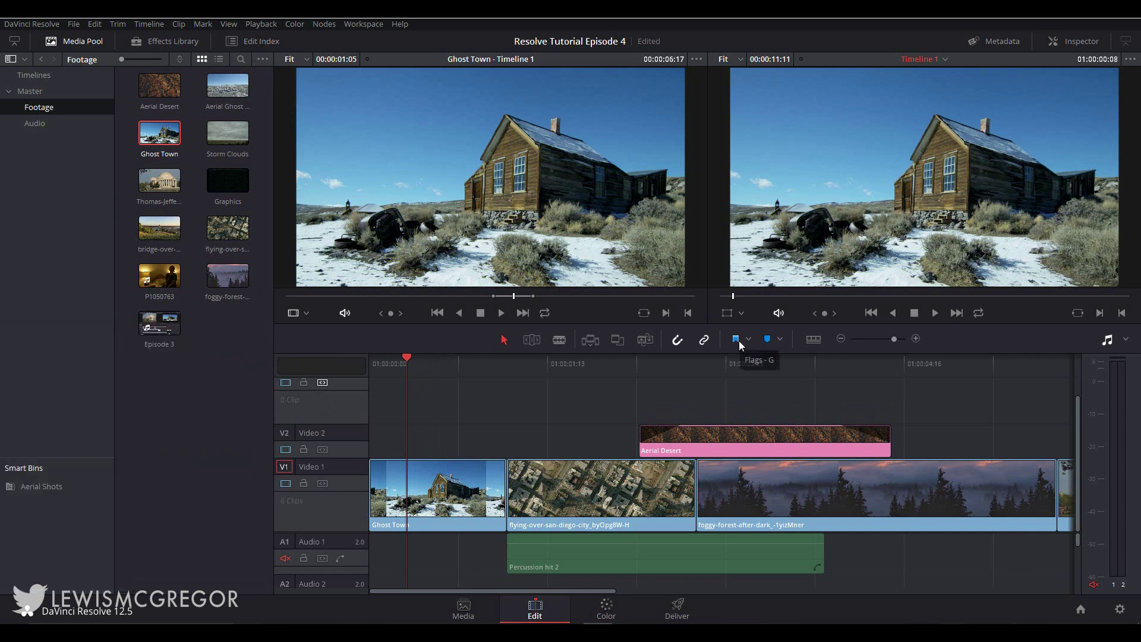
drag(518, 594, 804, 592)
click(706, 365)
click(740, 499)
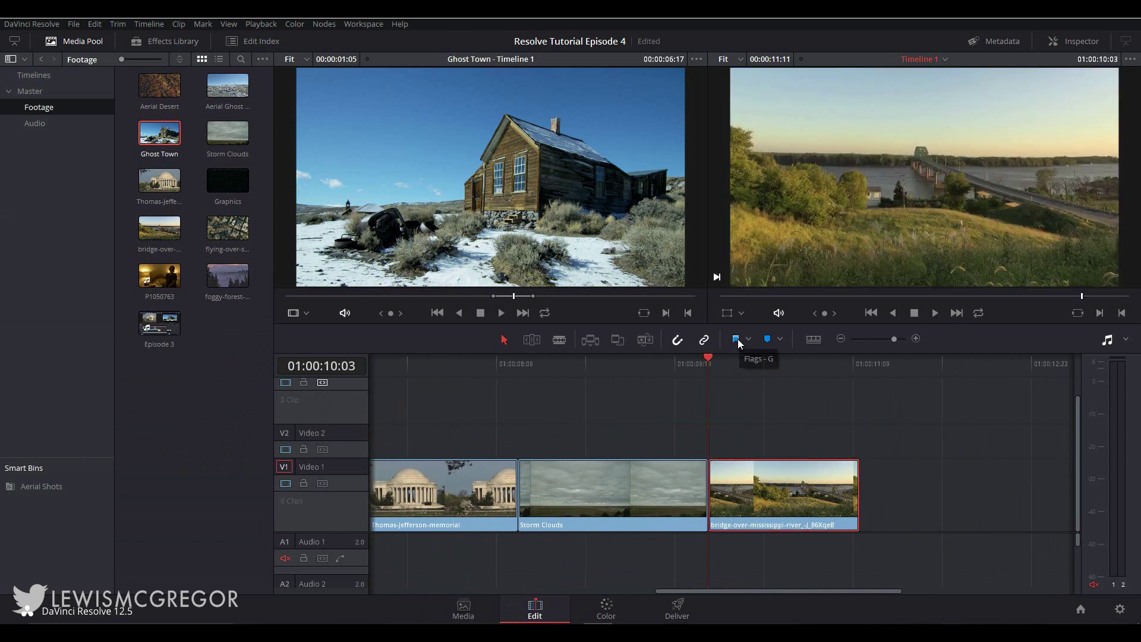
click(740, 342)
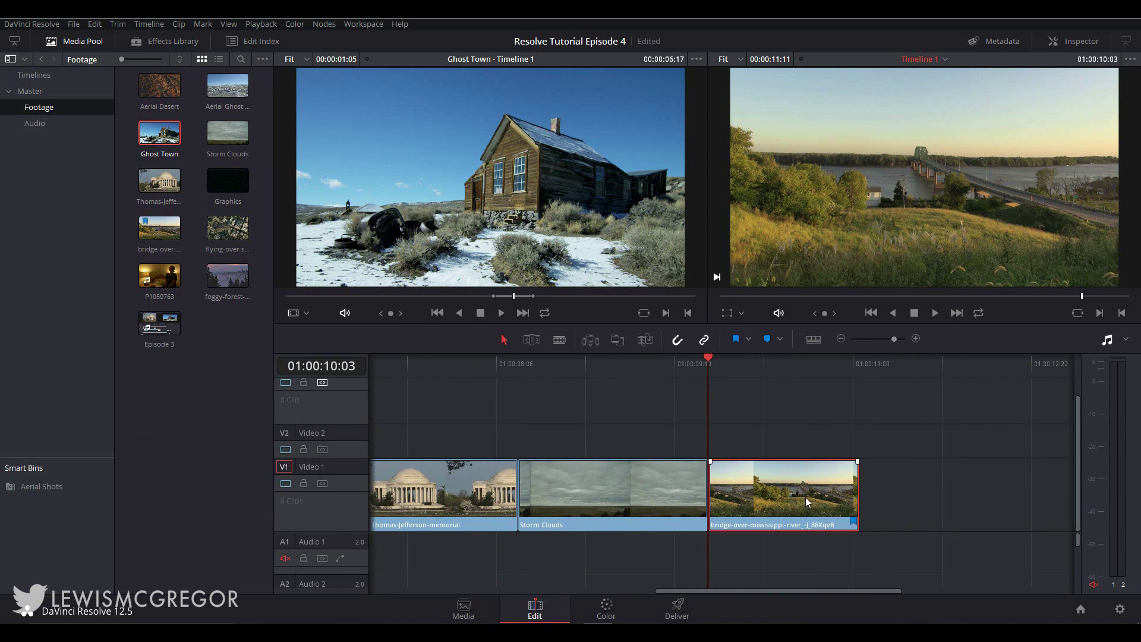
- Blade the bridge clip at five points into six pieces
key(b)
click(732, 500)
click(756, 499)
click(784, 500)
click(807, 499)
click(827, 500)
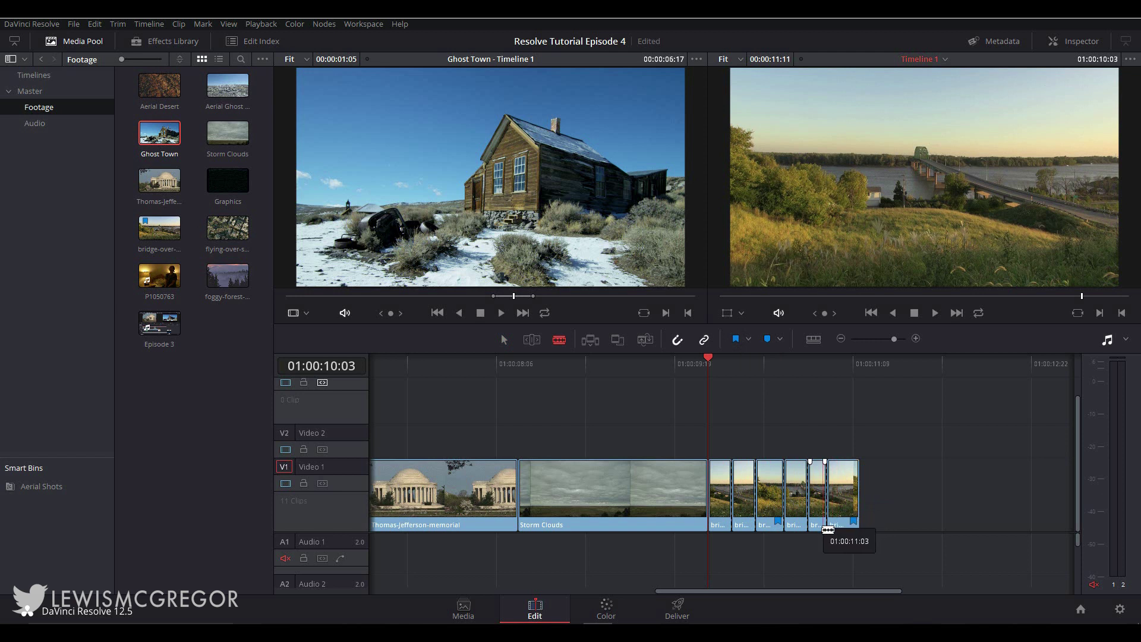
key(a)
- Zoom in on the bridge pieces and step through their edit points
key(ctrl+equal)
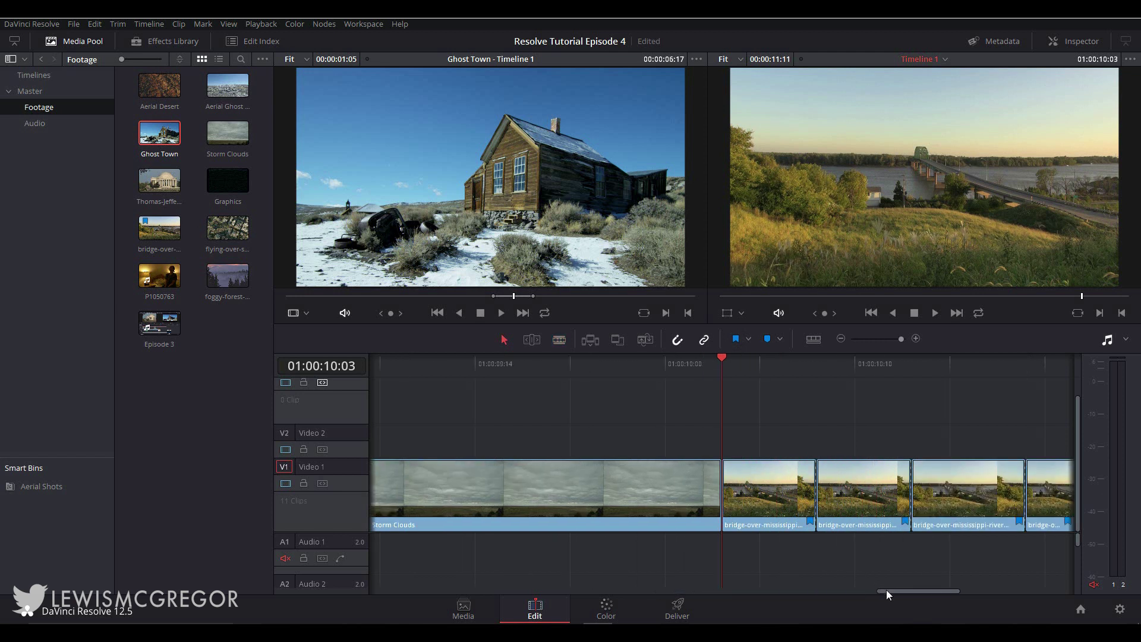
drag(893, 595, 922, 584)
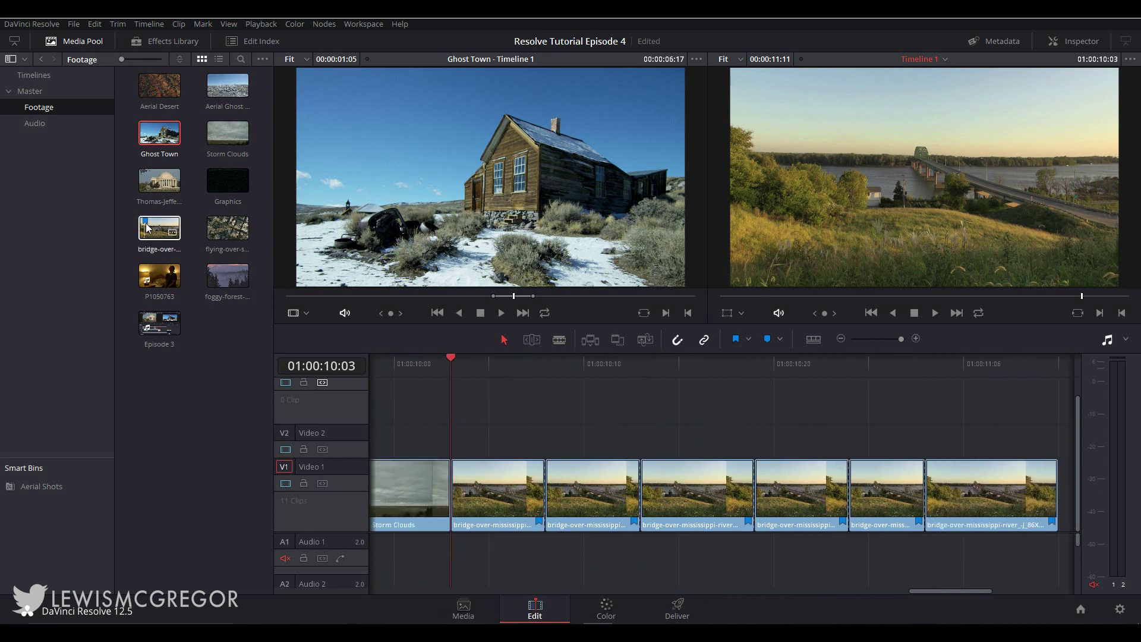
key(Down)
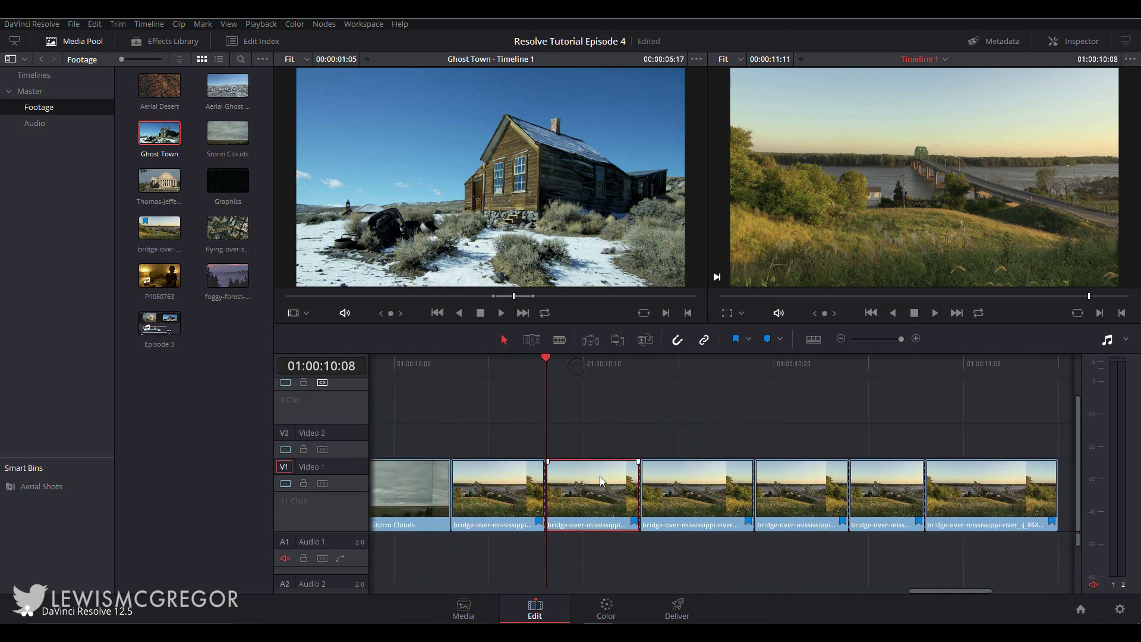
click(585, 486)
click(546, 510)
key(Down)
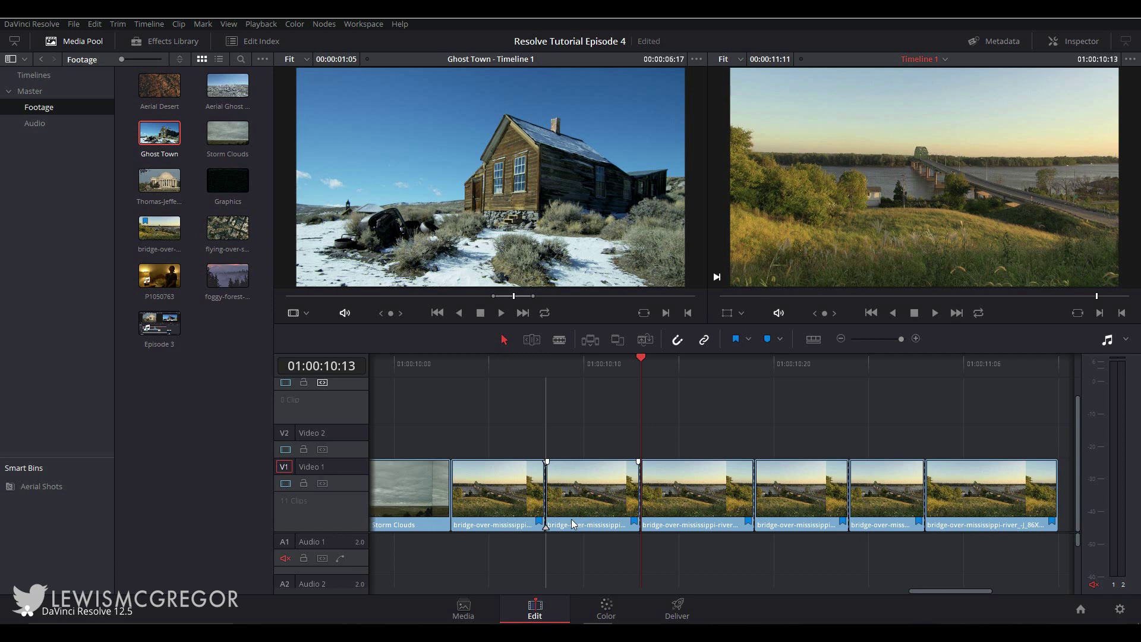
- Add the note 'Too sunny. Needs snow.' to the bridge clip's blue flag
double_click(633, 521)
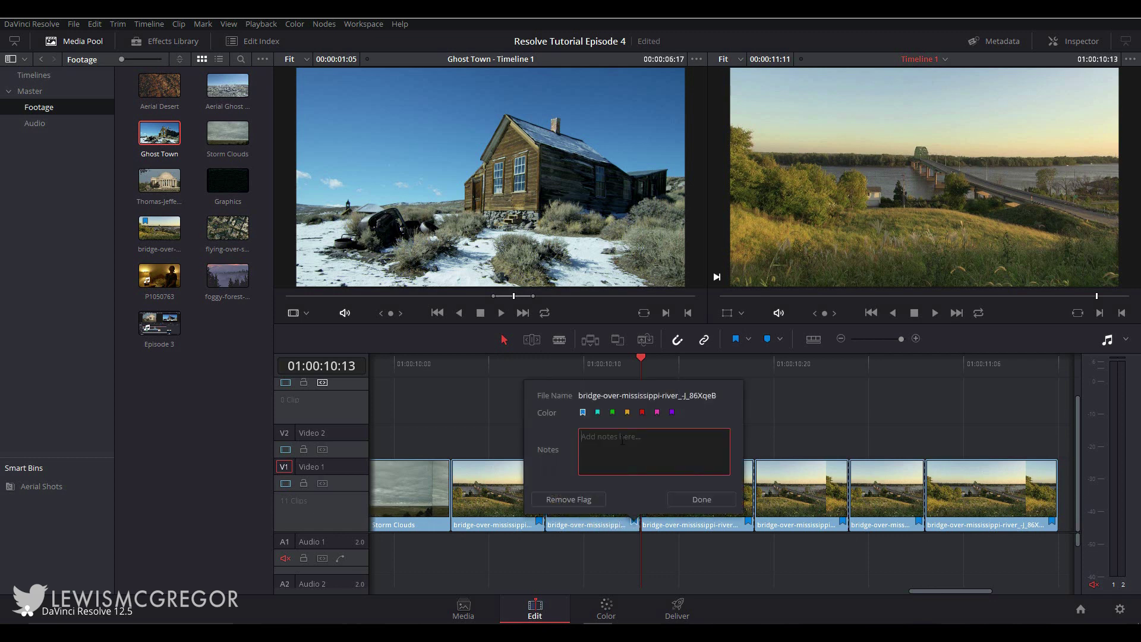
text(Too sunny. Needs snow.)
key(Return)
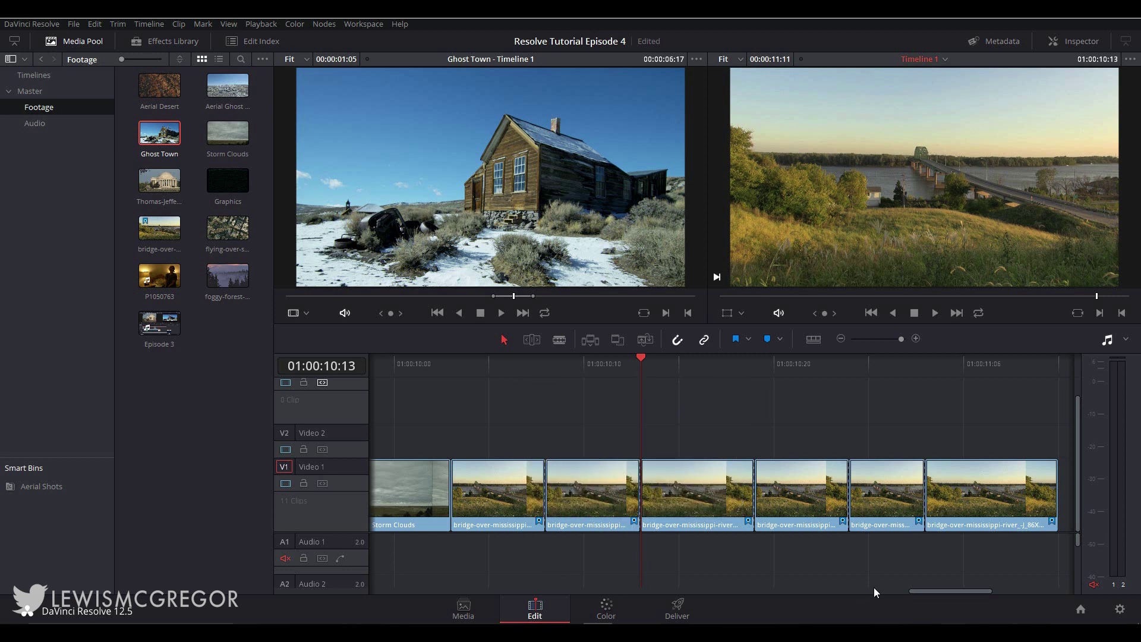
- Reselect Ghost Town and enlarge the Smart Bins area of the Media Pool
drag(917, 596, 364, 598)
click(410, 496)
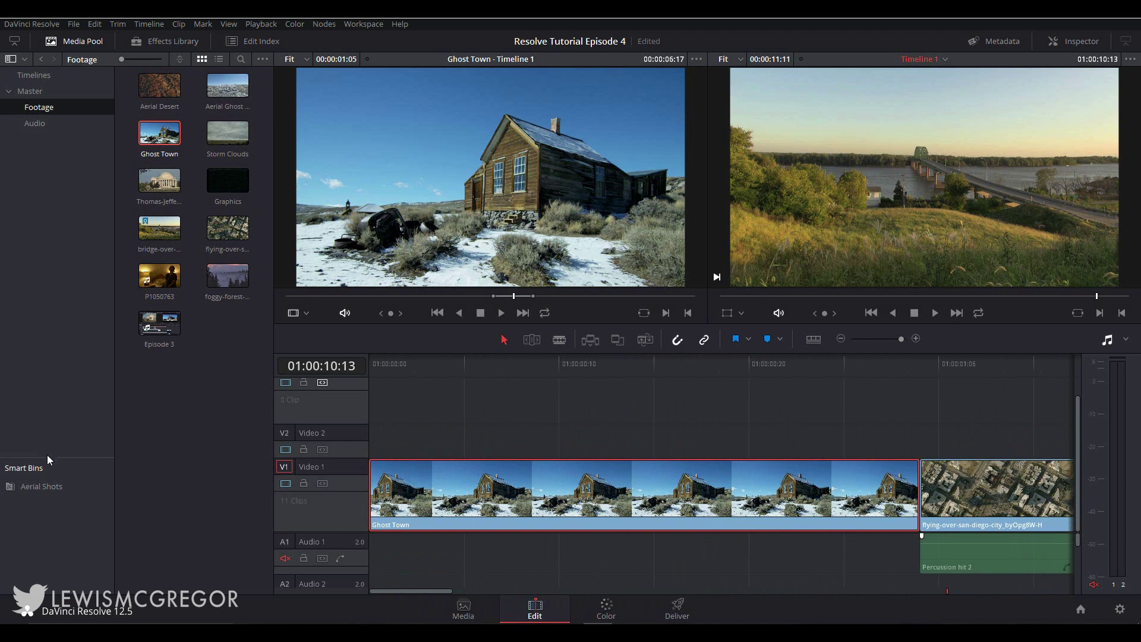
drag(50, 456, 74, 374)
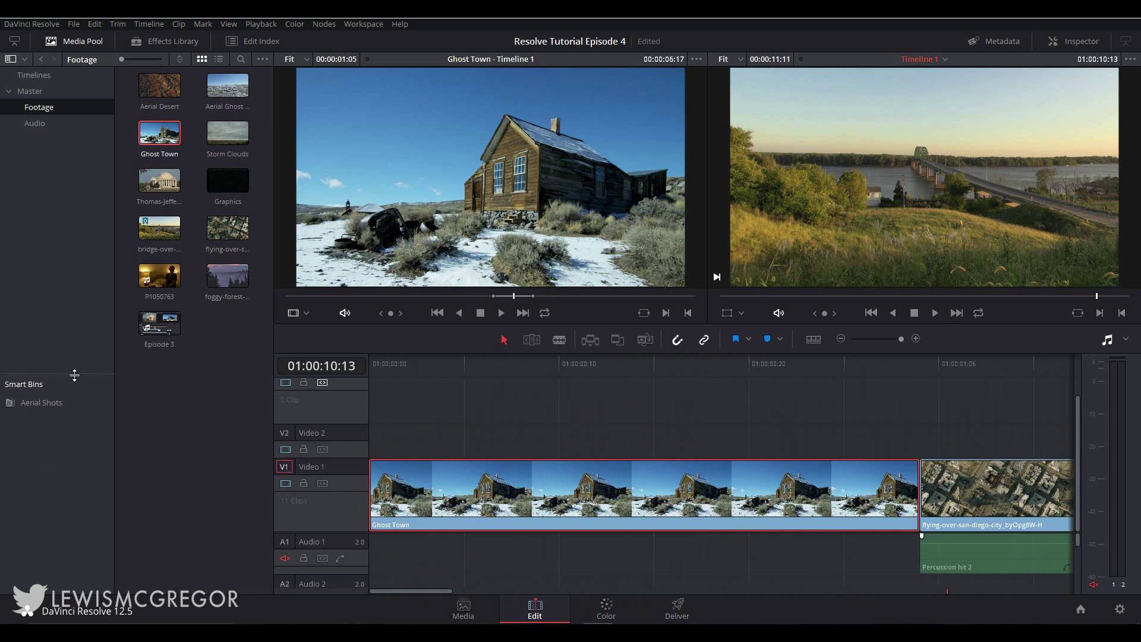
- Create a smart bin named Weather VFX filtering on Flags with green and blue selected
right_click(60, 439)
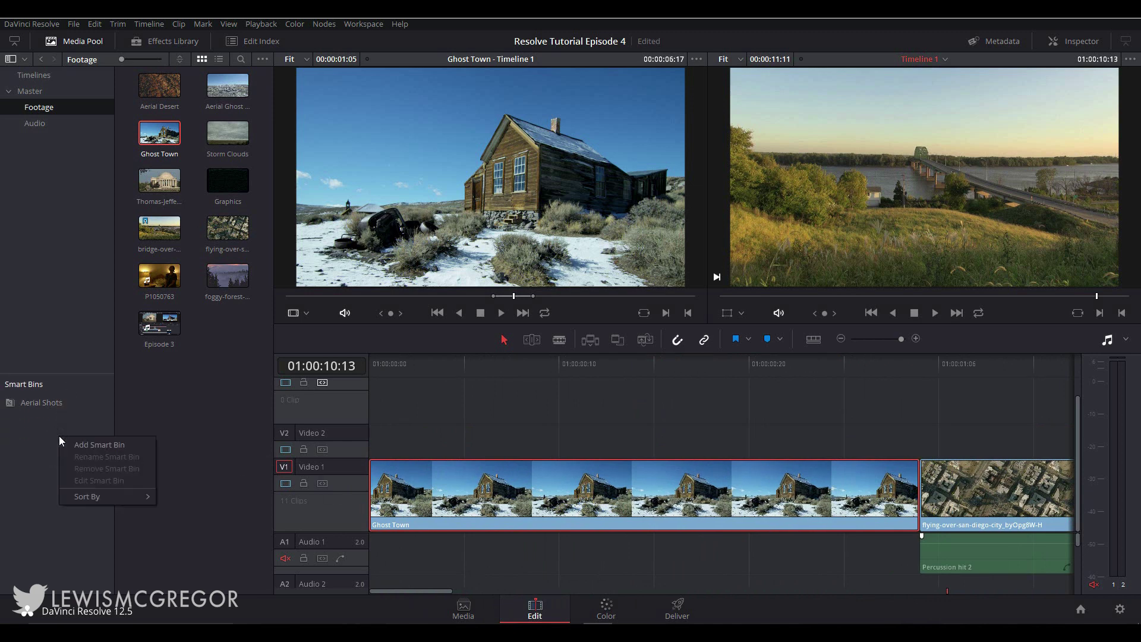
click(89, 448)
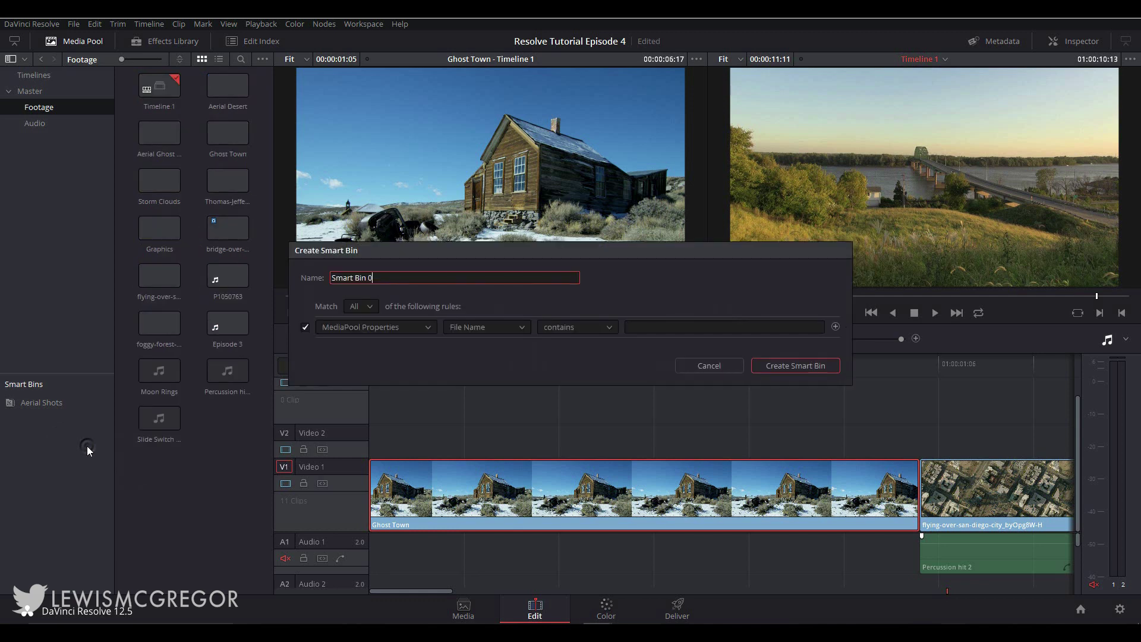
click(497, 329)
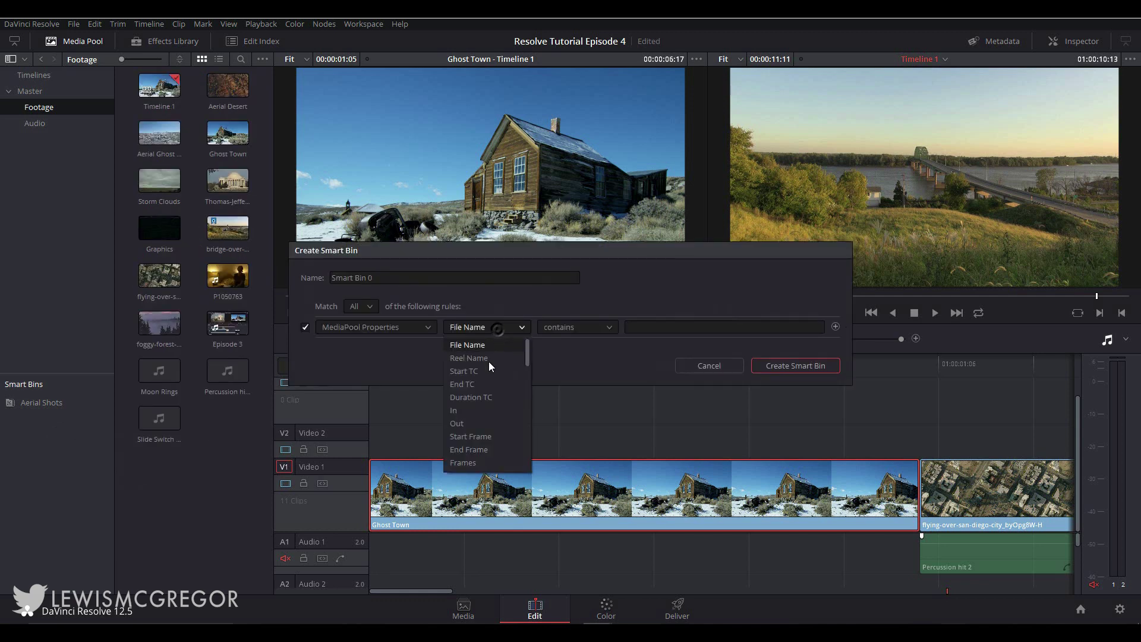
scroll(497, 411, down, 4)
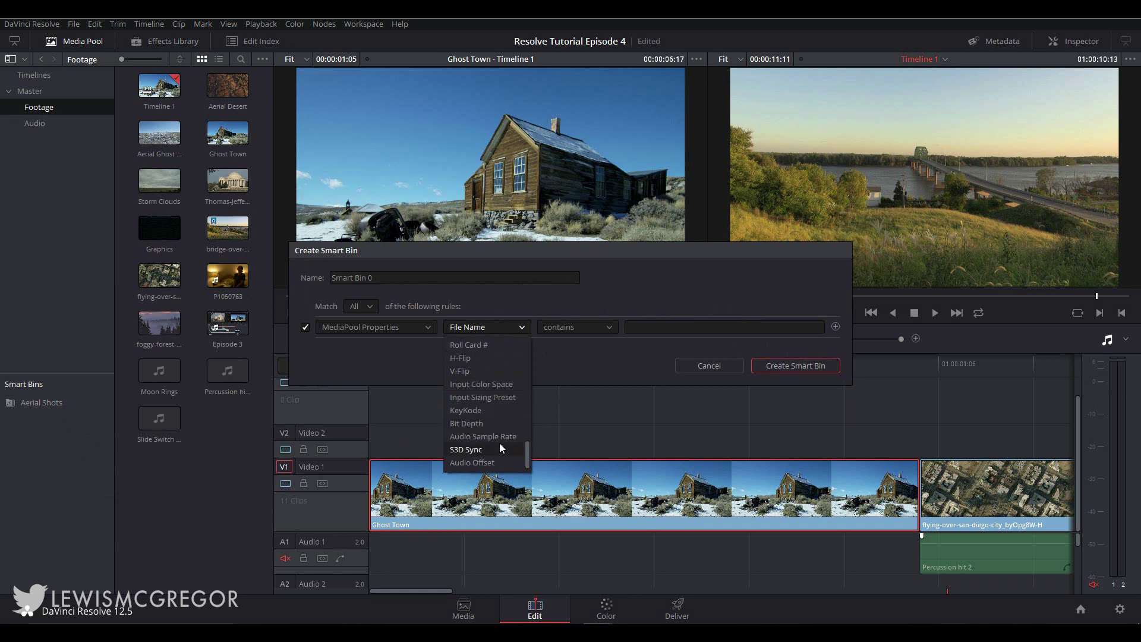
drag(528, 447, 524, 403)
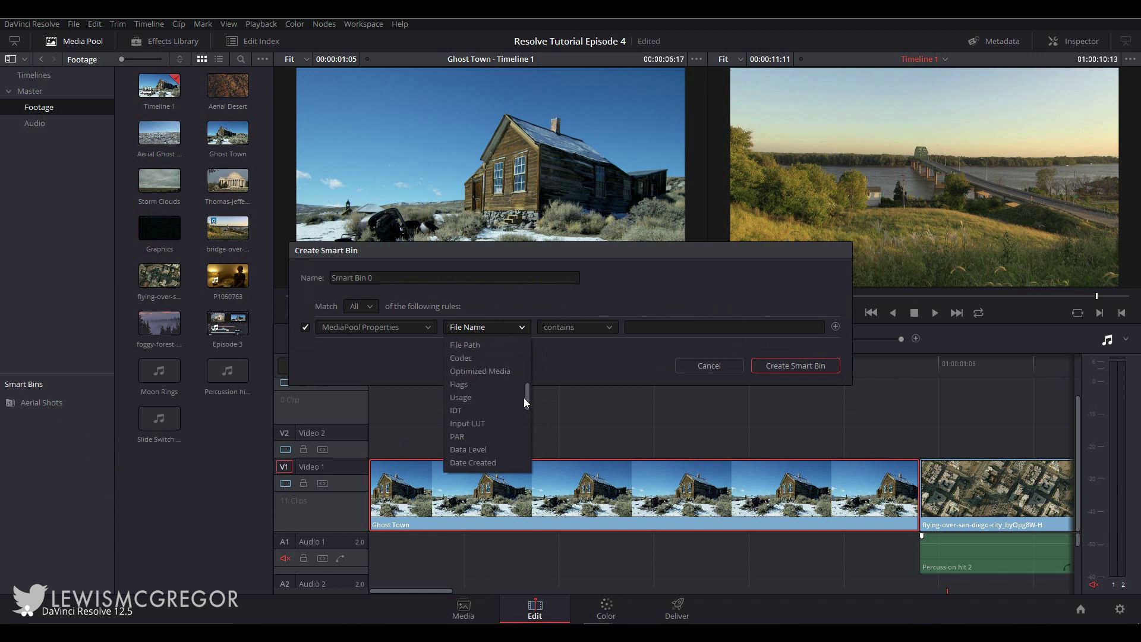
click(479, 385)
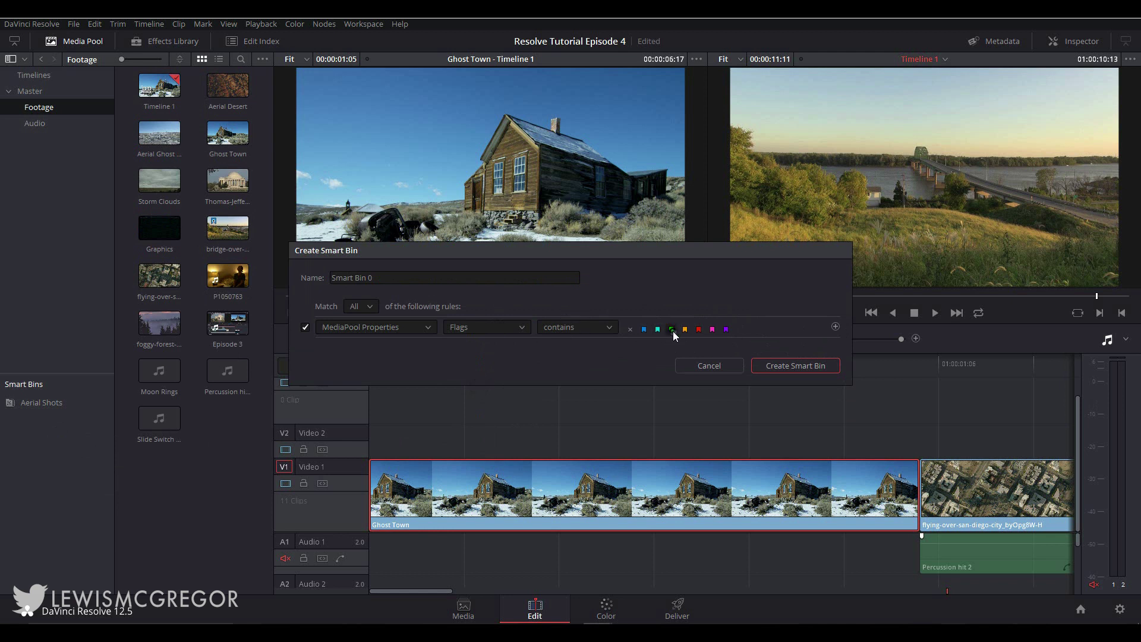
click(673, 330)
click(642, 331)
click(450, 279)
text(Wa)
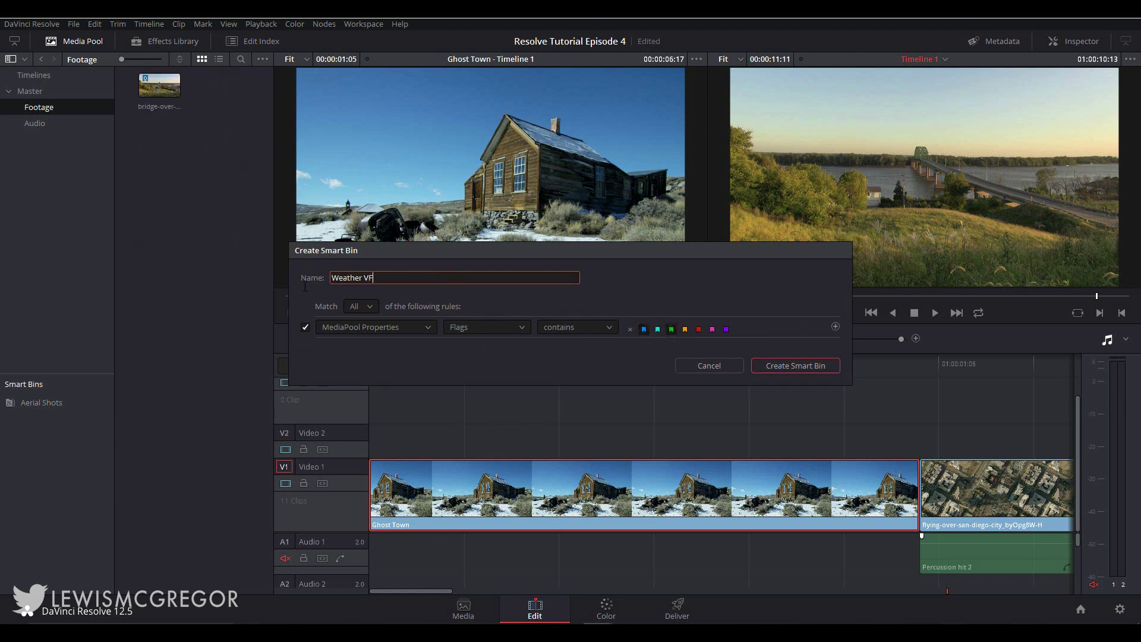
click(821, 366)
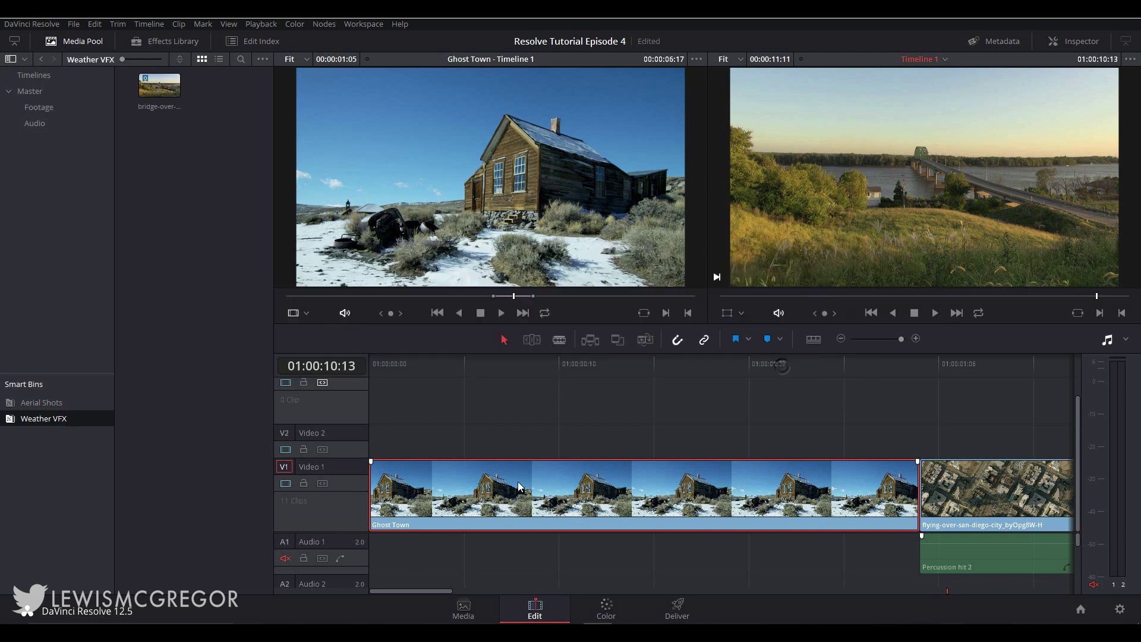
- Give Ghost Town a green flag and check the Aerial Shots and Weather VFX smart bins
click(735, 339)
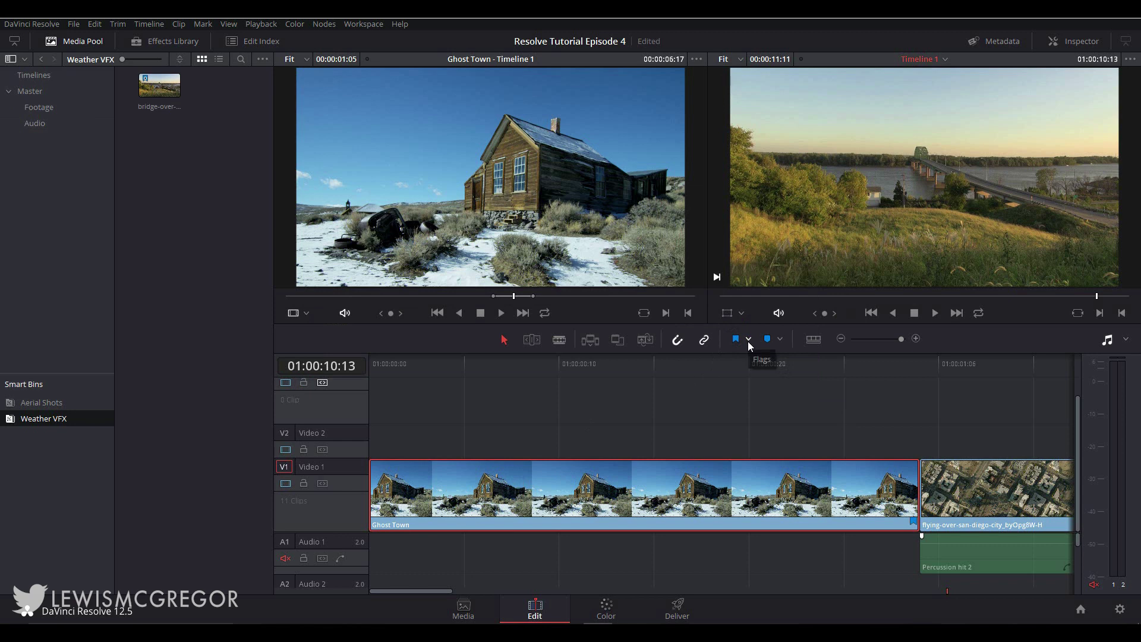
click(913, 521)
click(873, 410)
click(508, 552)
click(483, 364)
click(47, 405)
click(43, 418)
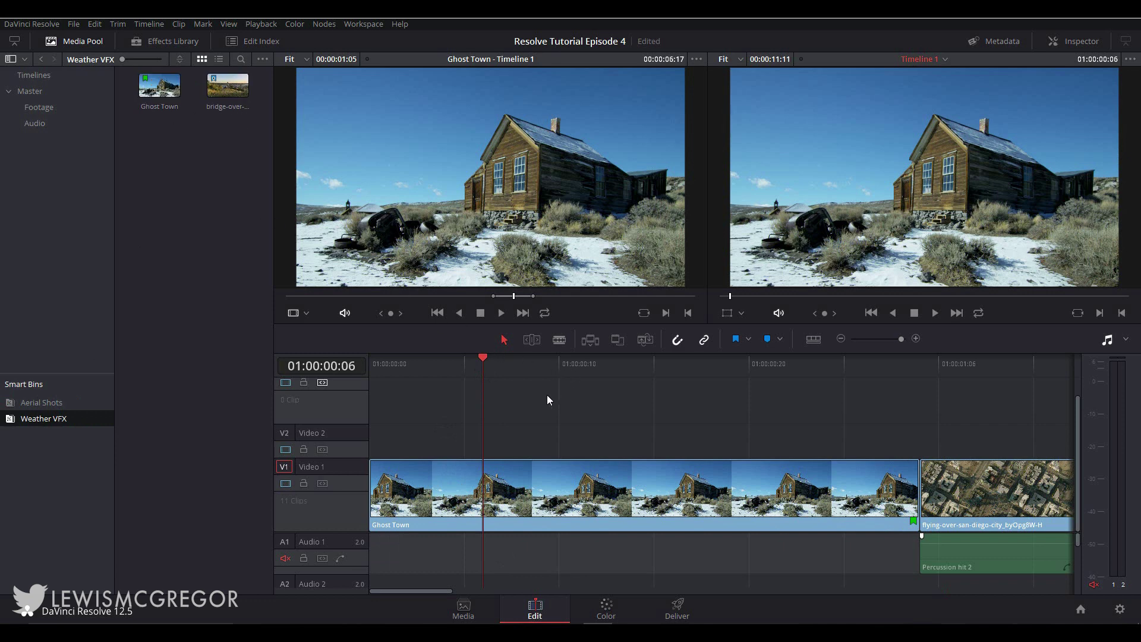
- Test a fade-in on the Aerial Desert clip, then select the San Diego aerial clip
scroll(504, 423, down, 6)
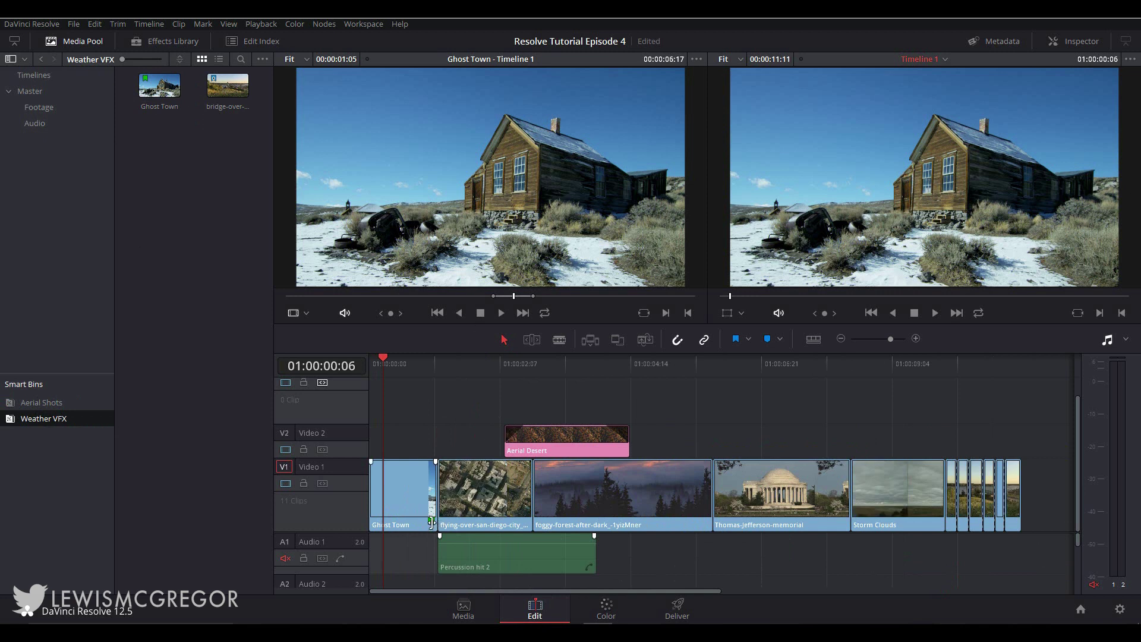
click(482, 515)
click(654, 382)
mouse_move(525, 428)
mouse_down()
mouse_move(552, 429)
mouse_move(525, 428)
mouse_up()
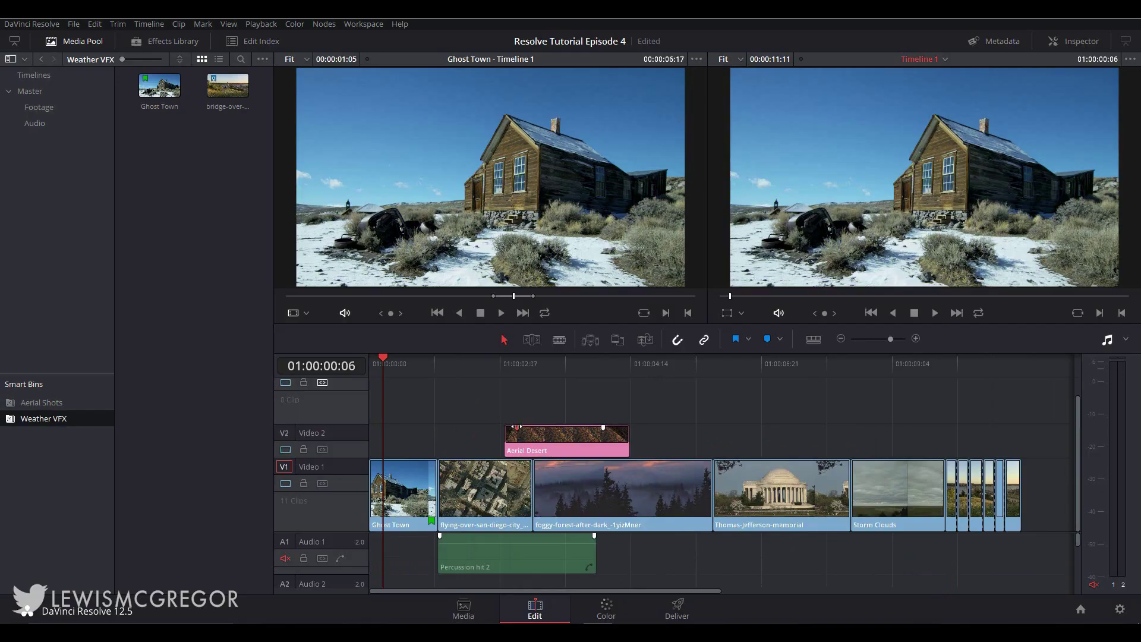
click(468, 498)
- Drag the Star transition from the Effects Library onto the Ghost Town cut
click(165, 41)
scroll(40, 514, down, 5)
drag(39, 514, 438, 492)
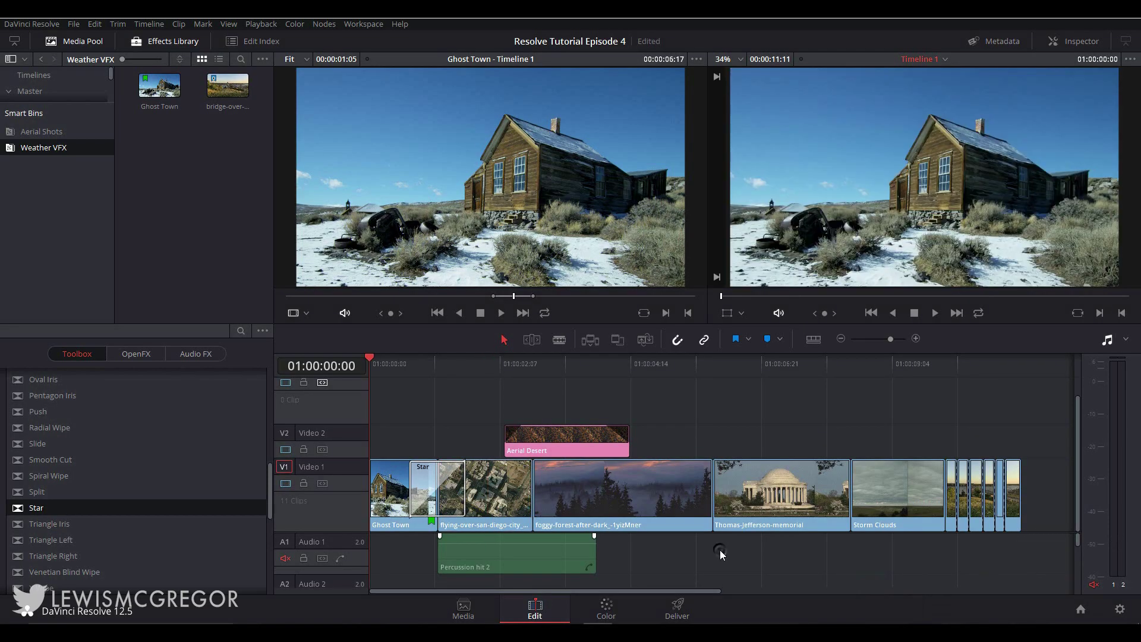
- Hide the Media Pool so the Effects Library fills the full left-side height
drag(372, 365, 410, 361)
scroll(113, 517, up, 2)
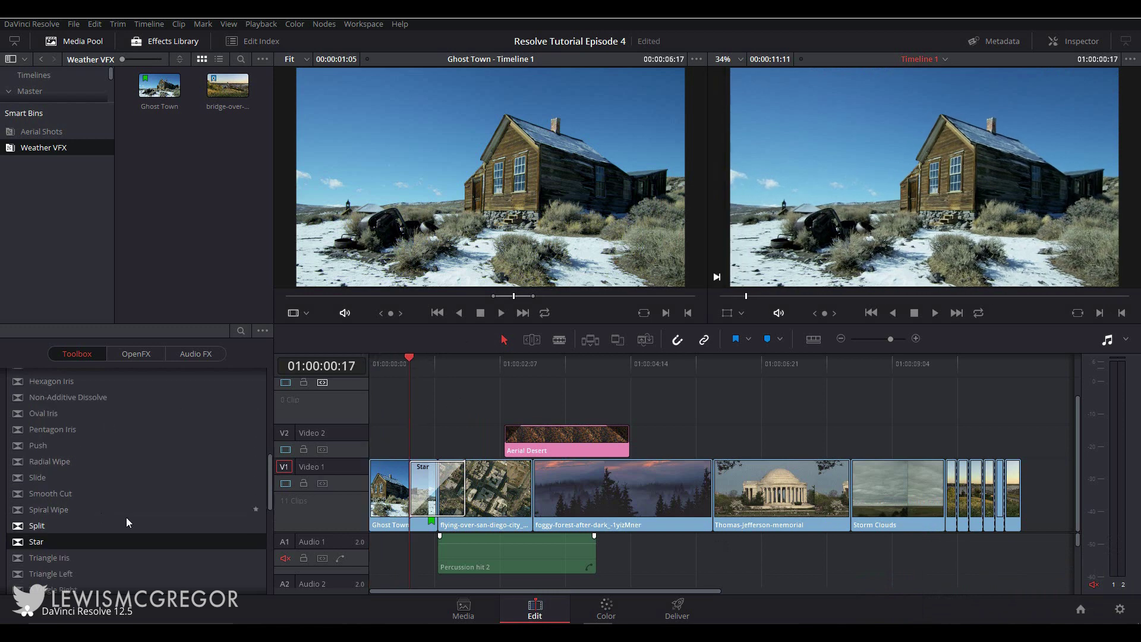
click(157, 43)
click(158, 42)
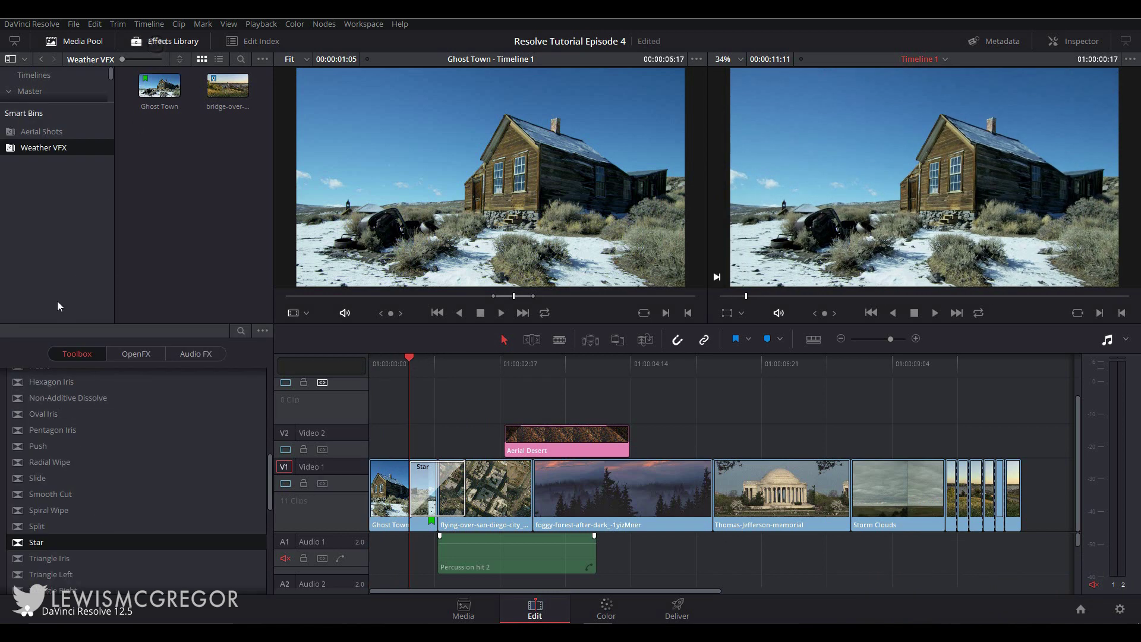
click(84, 42)
- Scroll to Video Transitions and drop a Slide on the foggy forest / Thomas-Jefferson-memorial cut
scroll(71, 106, up, 10)
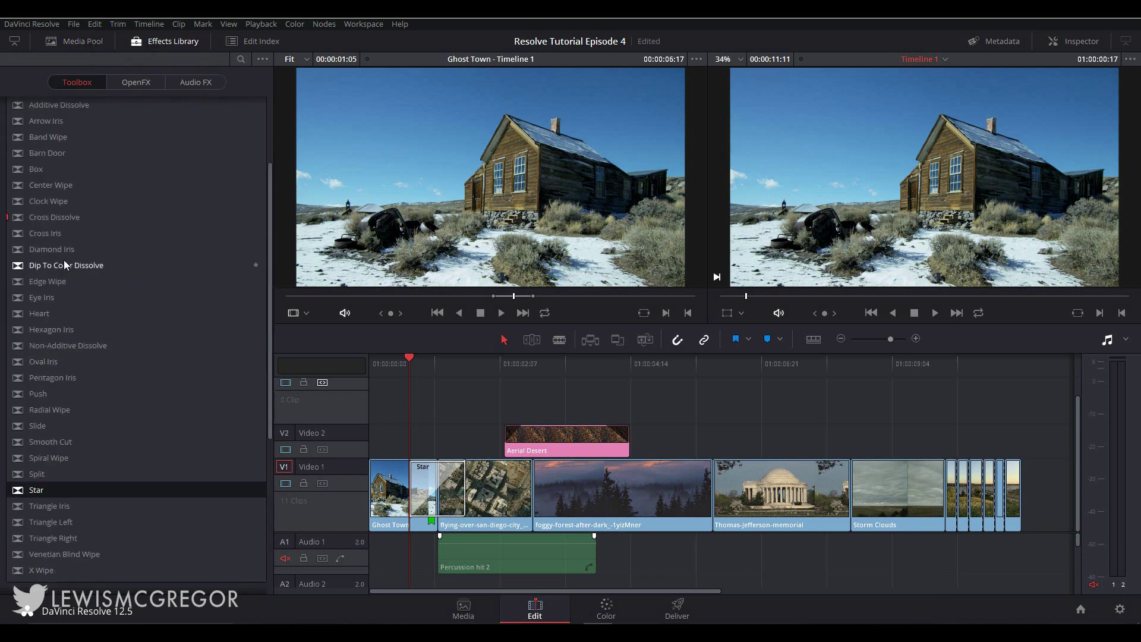
scroll(54, 108, down, 10)
scroll(34, 109, up, 5)
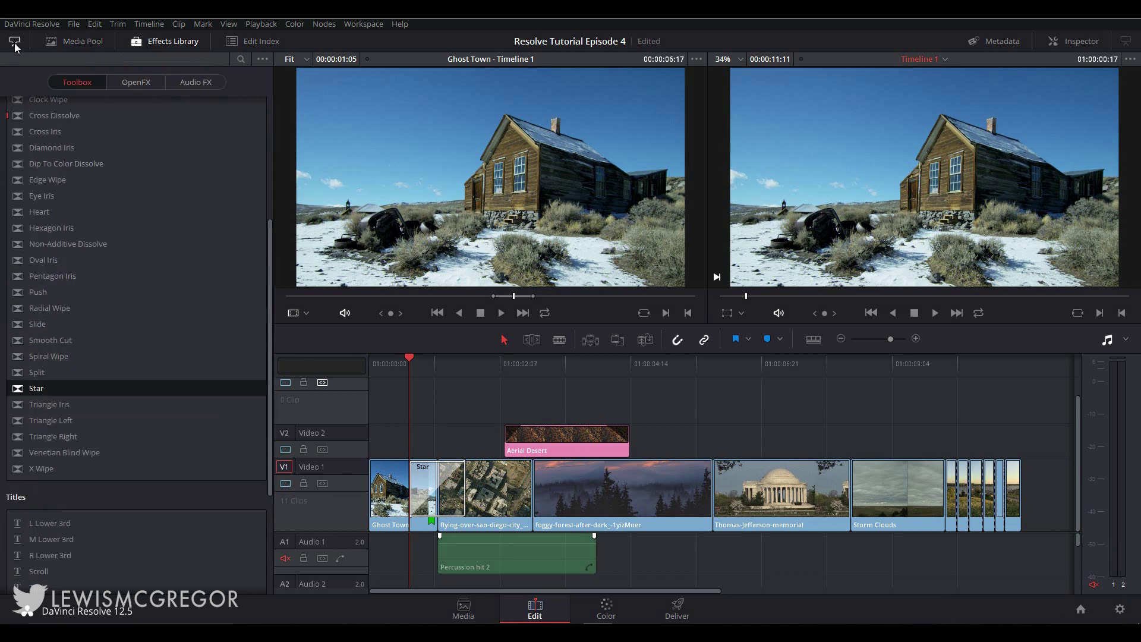
click(15, 46)
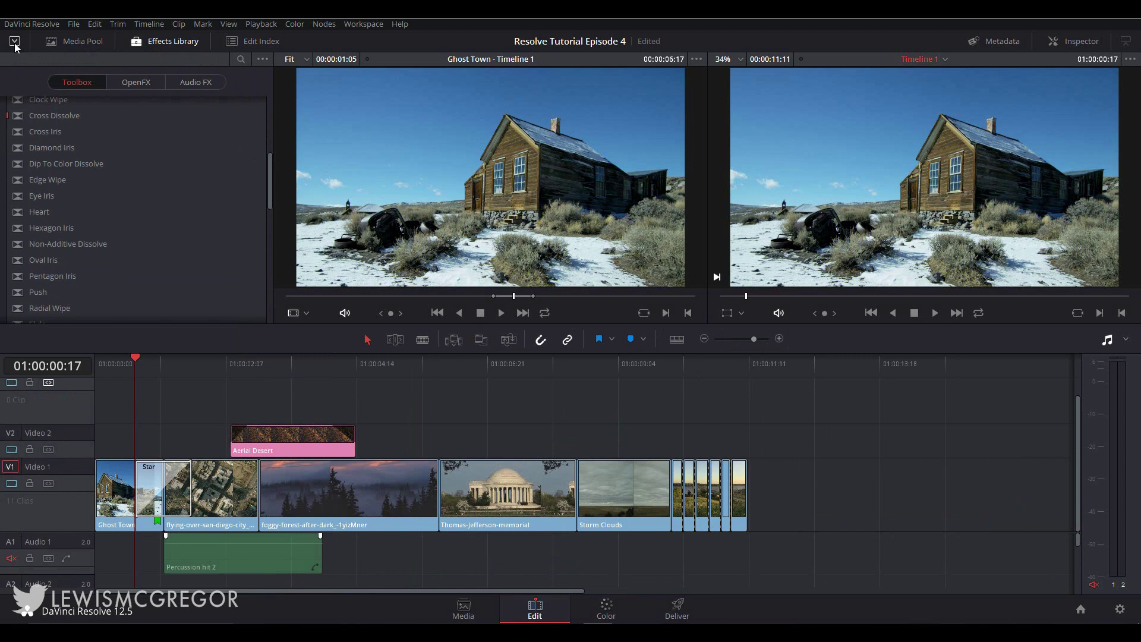
click(14, 45)
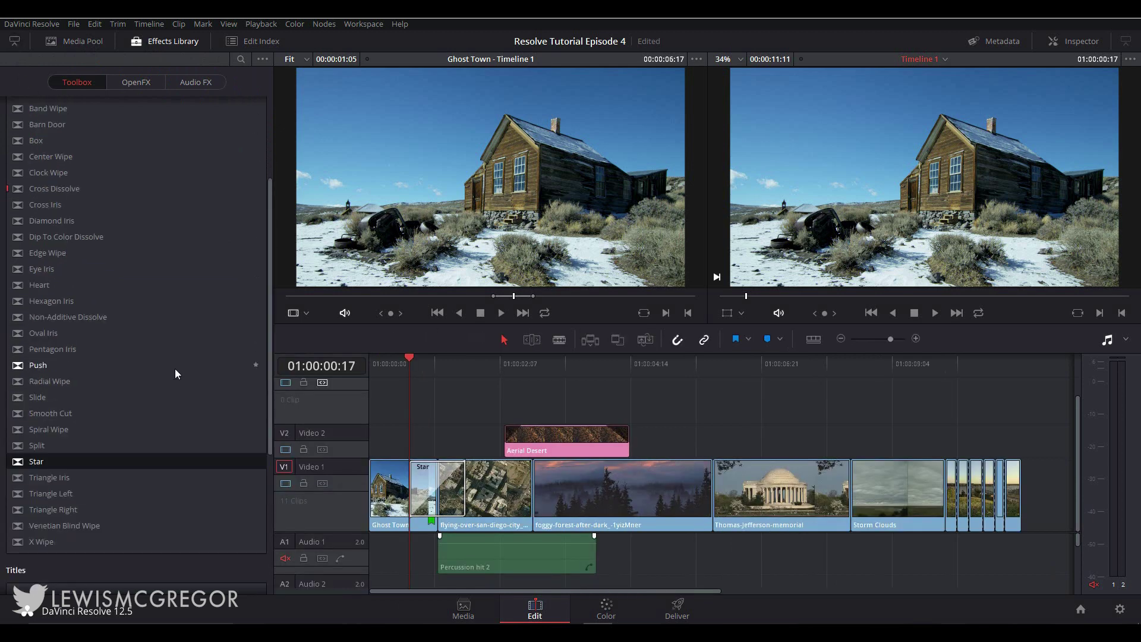
scroll(133, 391, up, 3)
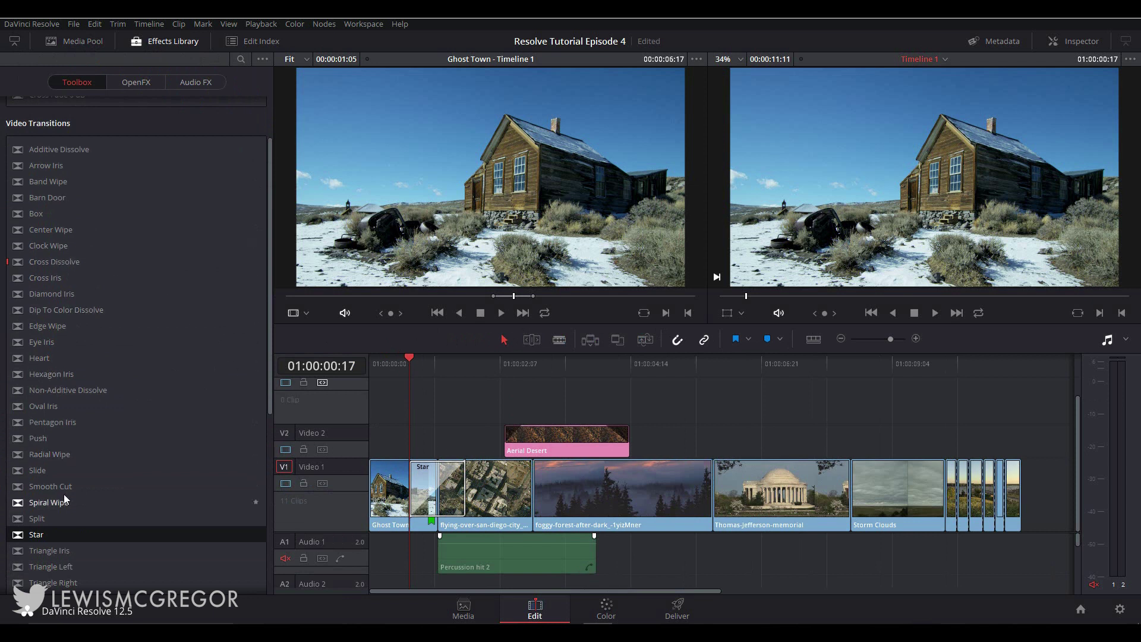
drag(37, 471, 851, 506)
- Try an Oval Iris transition on the San Diego / foggy forest cut, then delete it
click(822, 366)
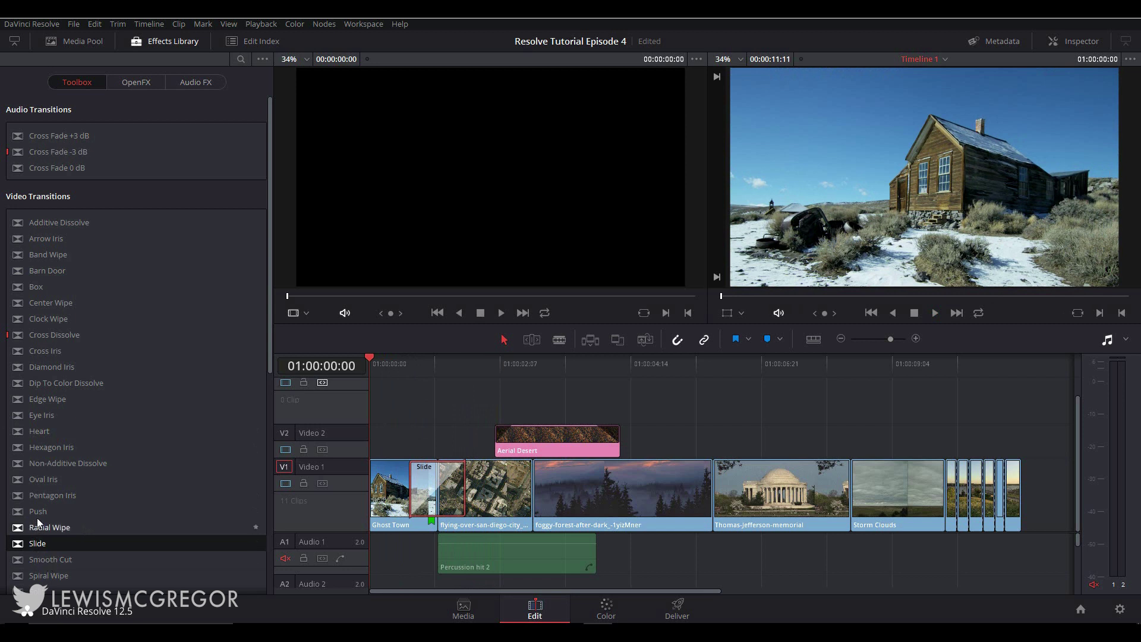
drag(44, 478, 520, 485)
key(Delete)
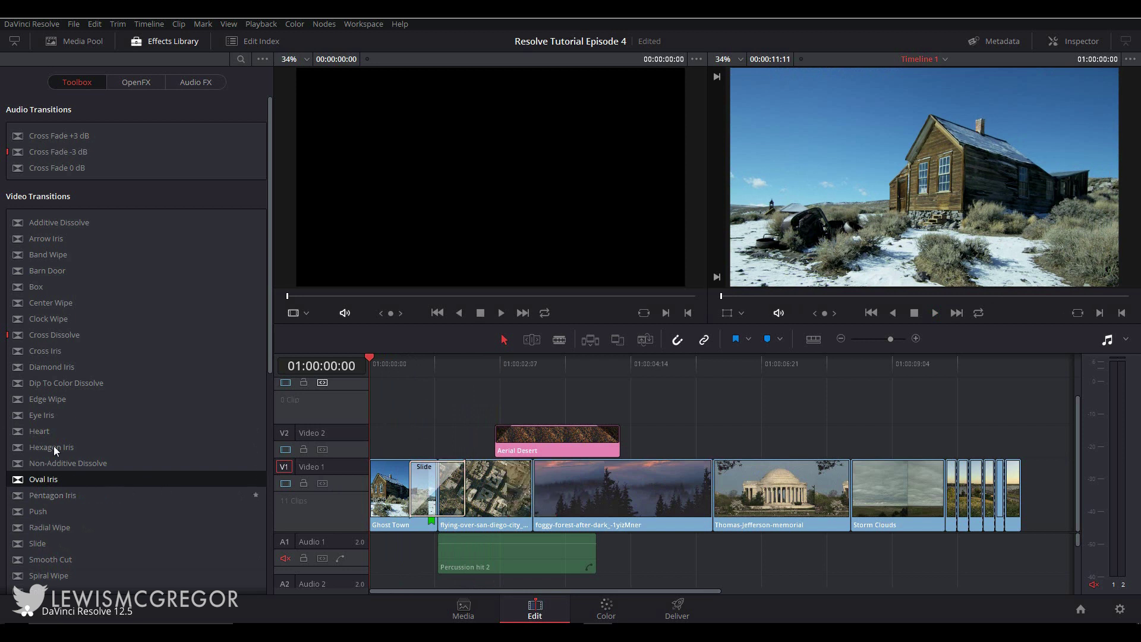
- Replace the Slide transition with Heart, preview it, then delete it
drag(39, 429, 429, 486)
key(space)
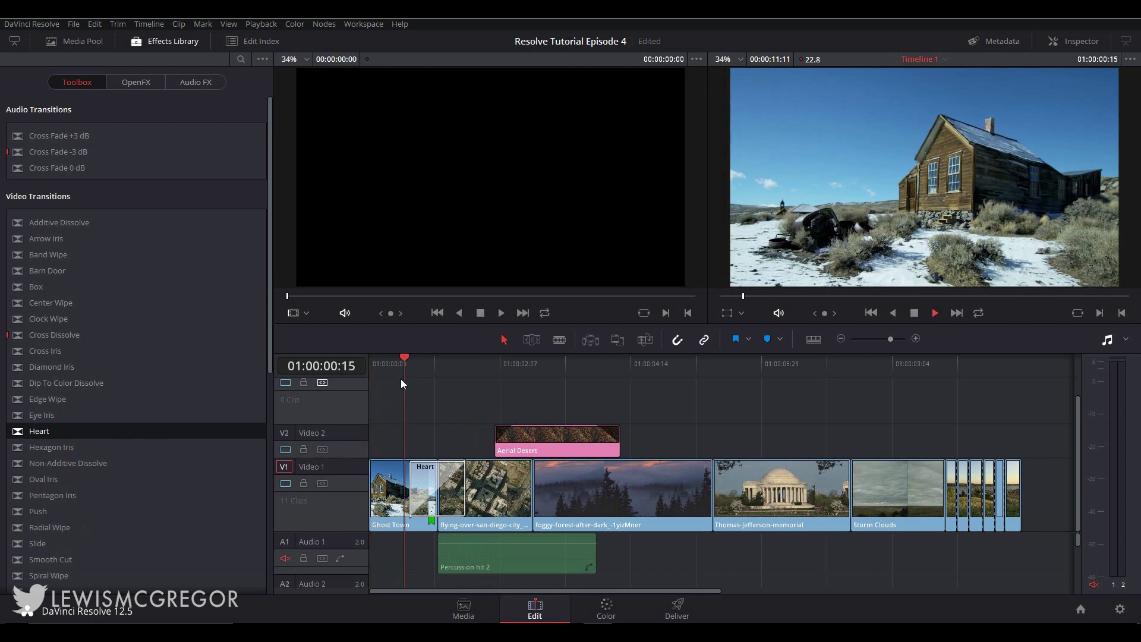
key(space)
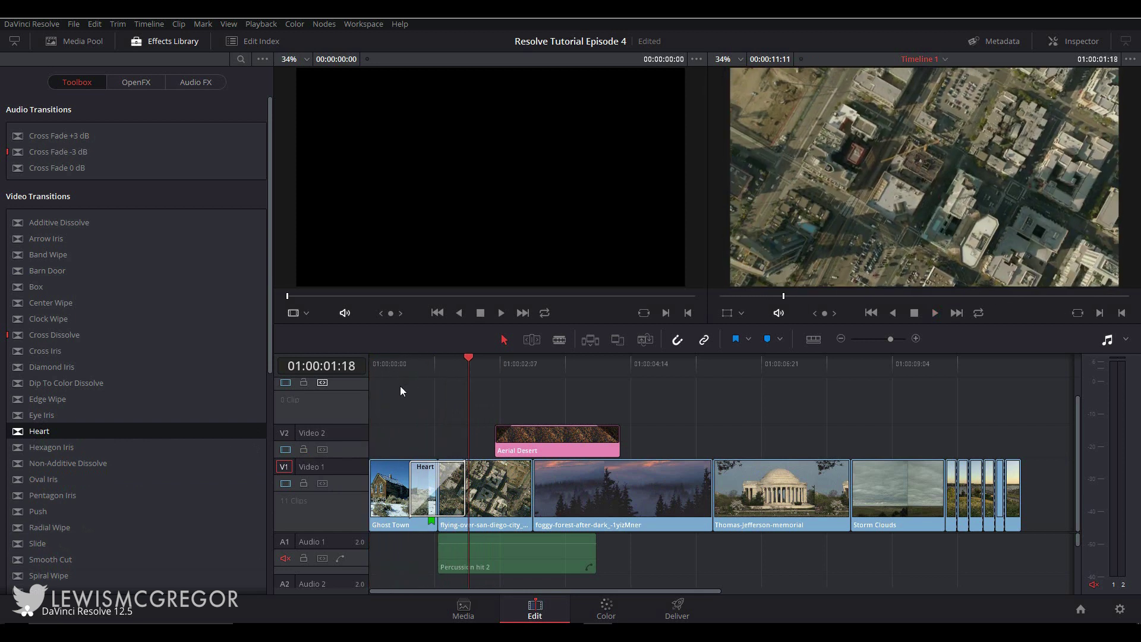
click(431, 488)
key(Delete)
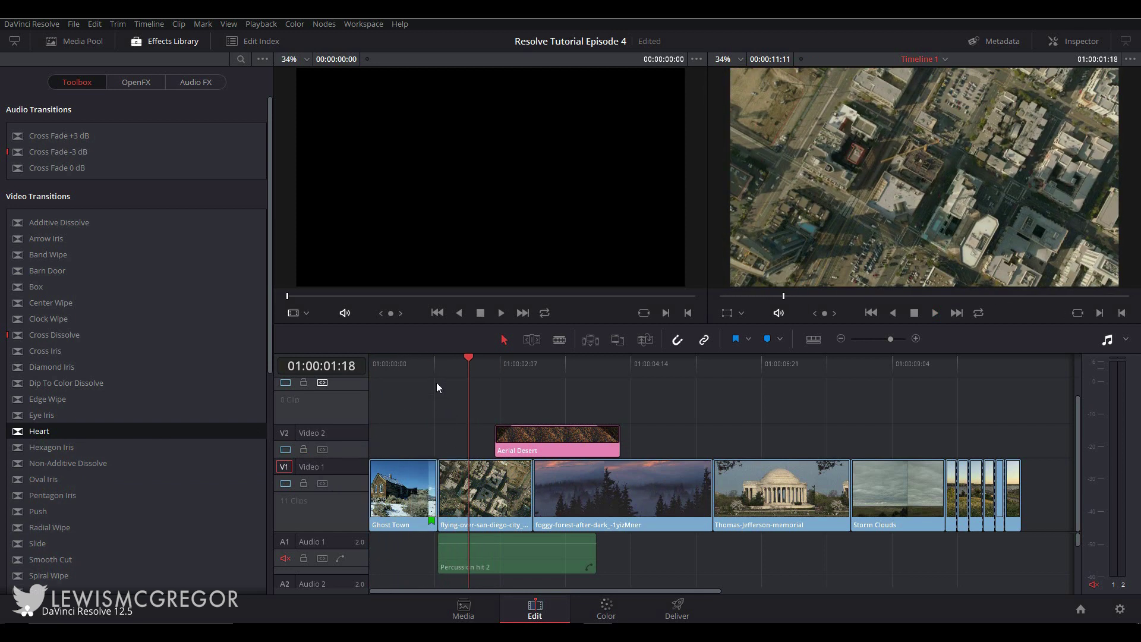
- Add the default transition to the Ghost Town cut with Ctrl+T, preview it, then remove it
click(431, 364)
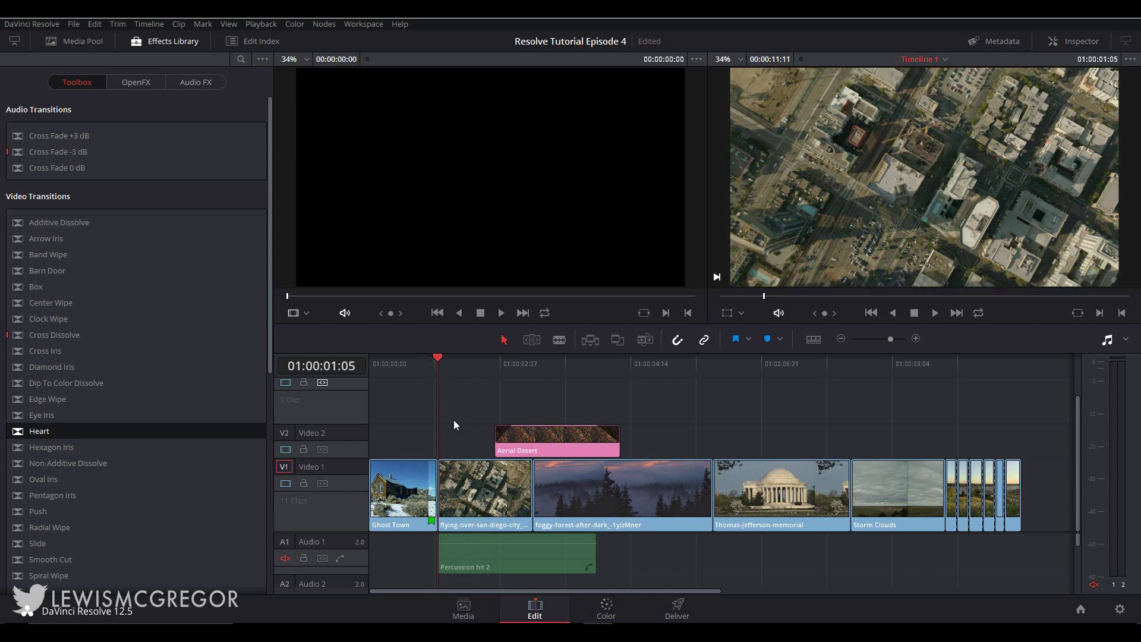
click(437, 473)
key(ctrl+t)
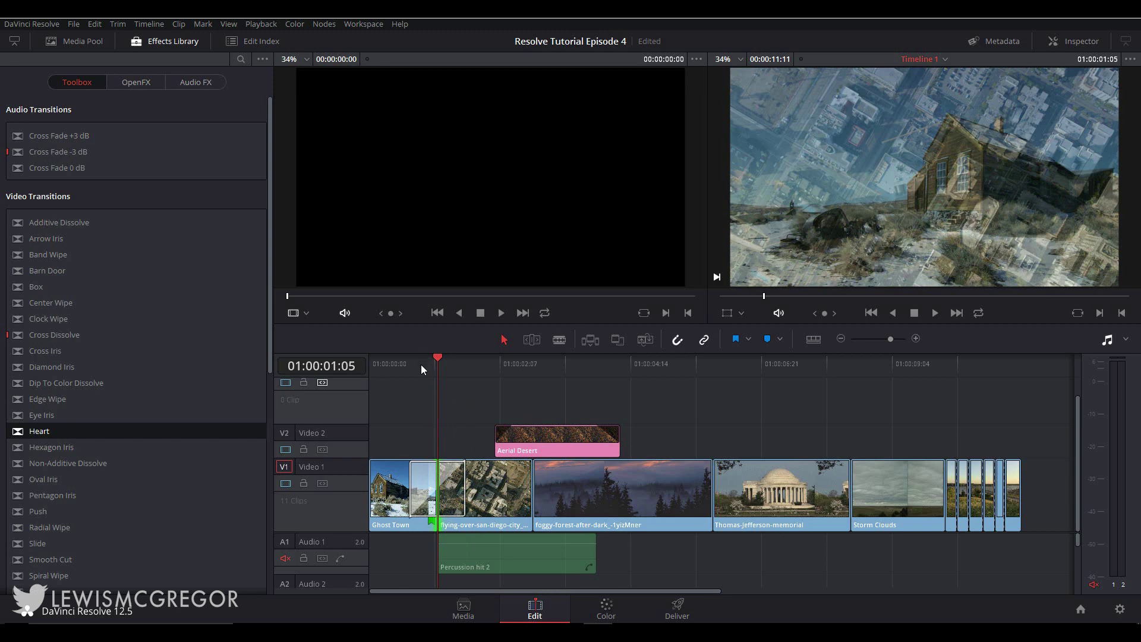
click(421, 365)
key(space)
key(space)
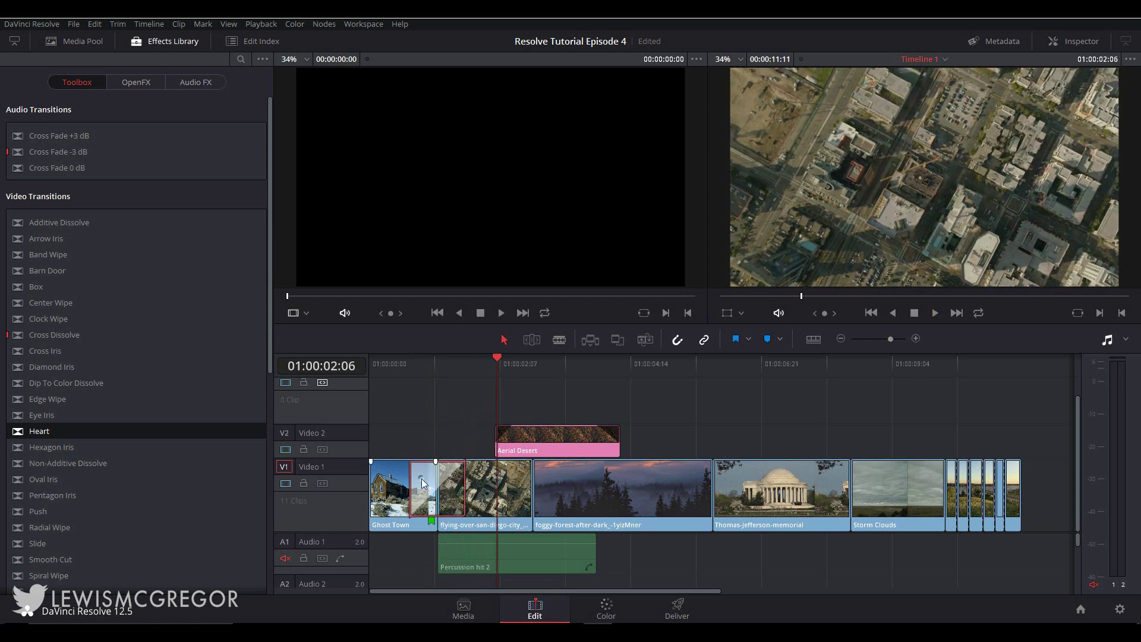
key(Delete)
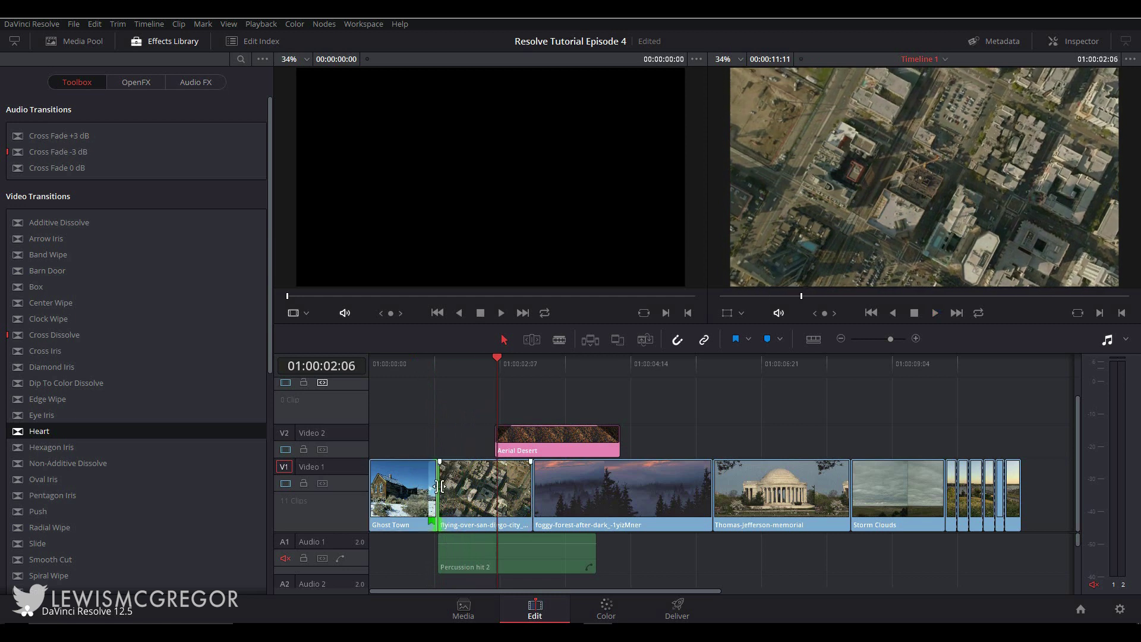
- Set Star as the standard transition from its right-click menu
scroll(129, 486, down, 3)
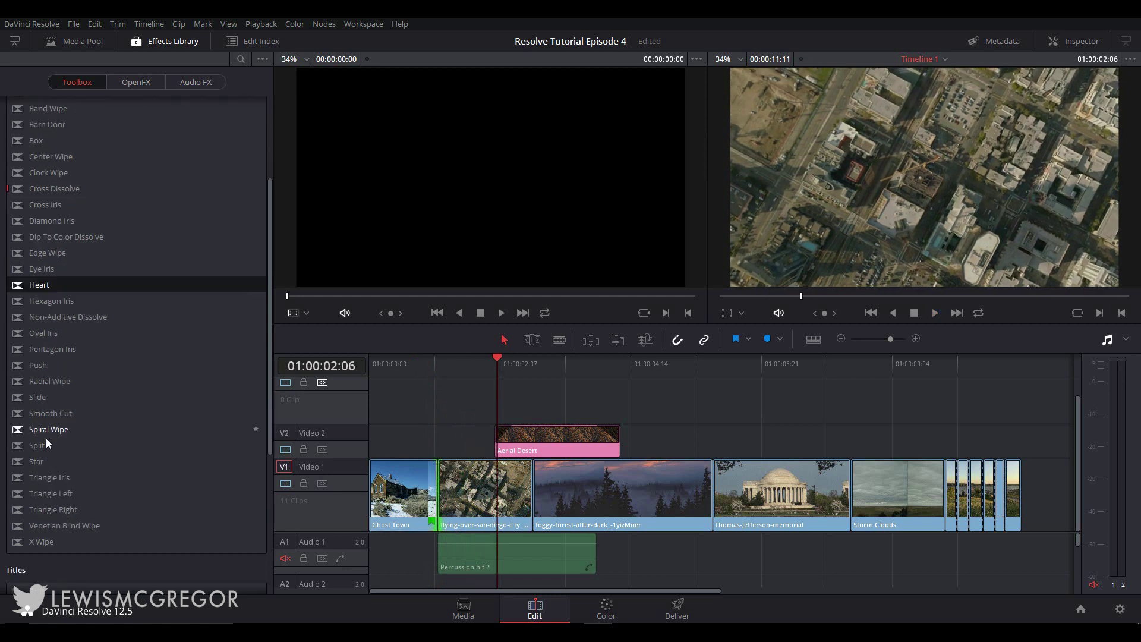
right_click(41, 461)
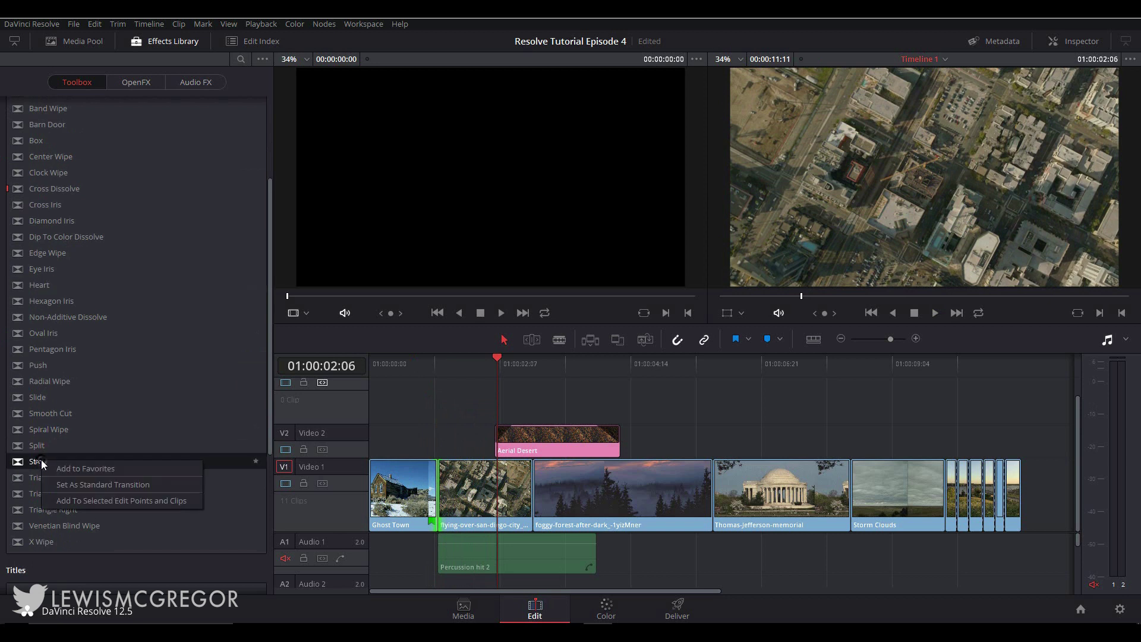
click(109, 486)
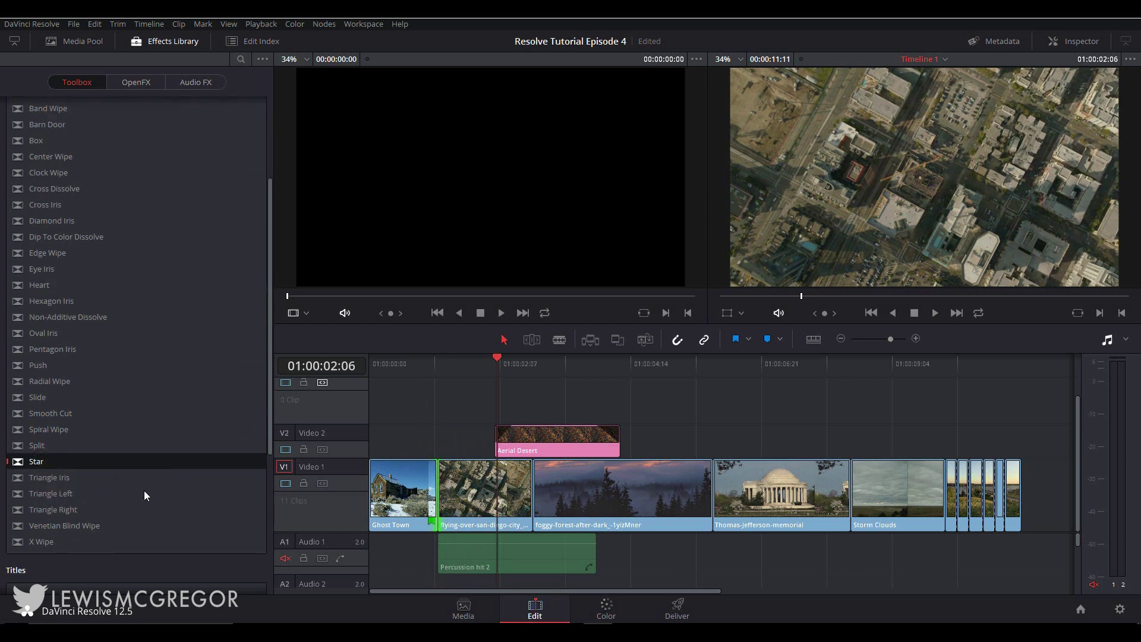
- Apply Star to the Ghost Town / San Diego aerial cut with Ctrl+T and preview the wipe
click(438, 362)
key(ctrl+t)
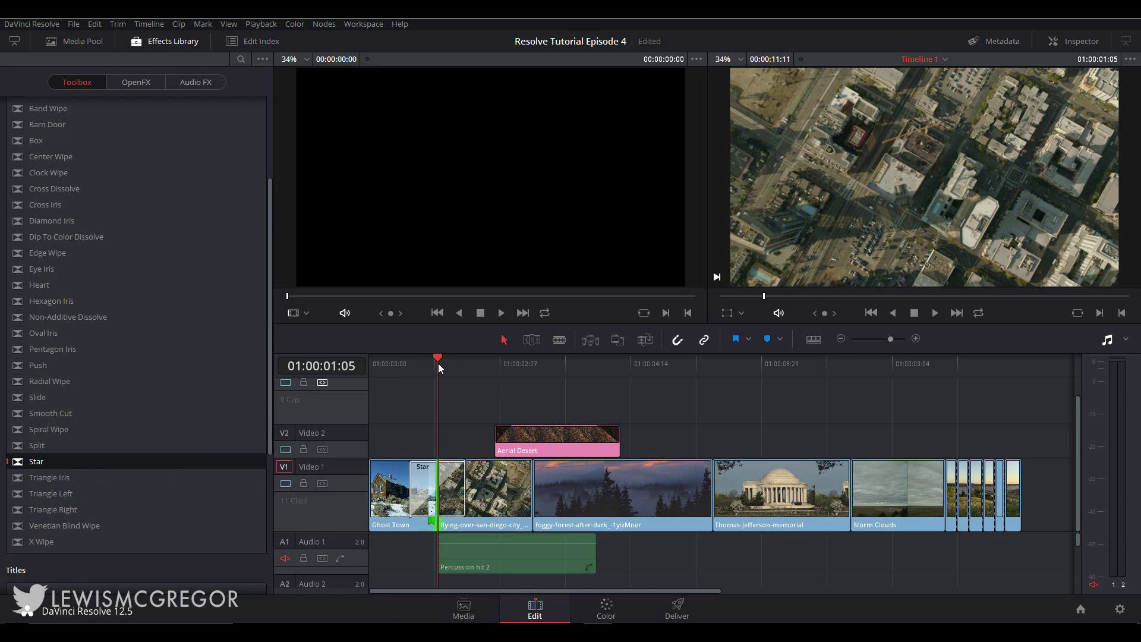
drag(437, 363, 406, 369)
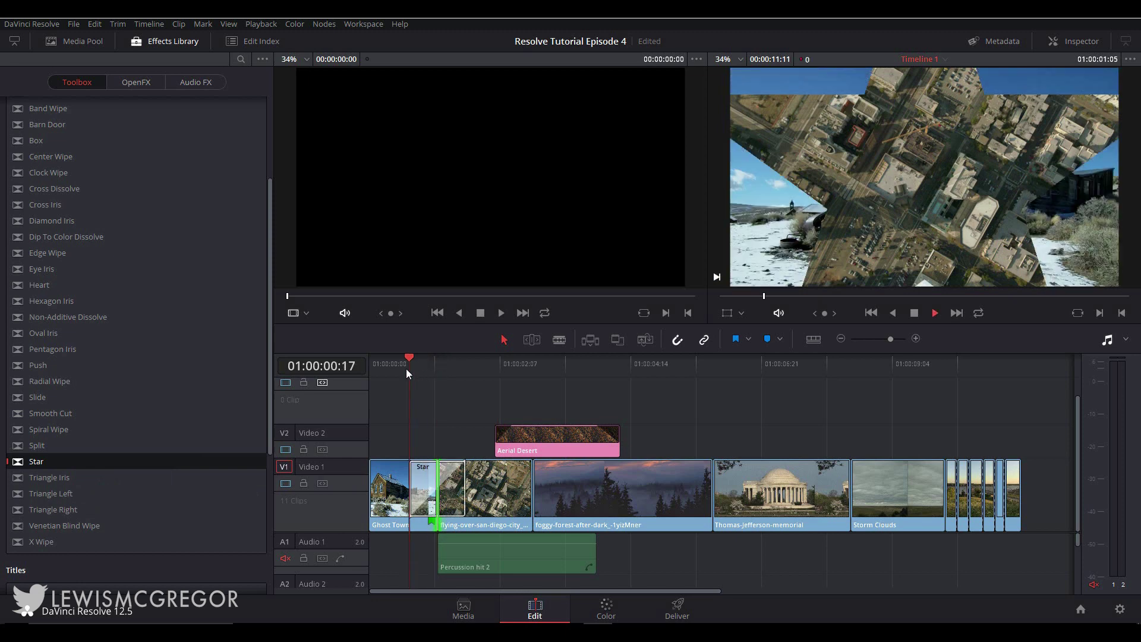
click(934, 313)
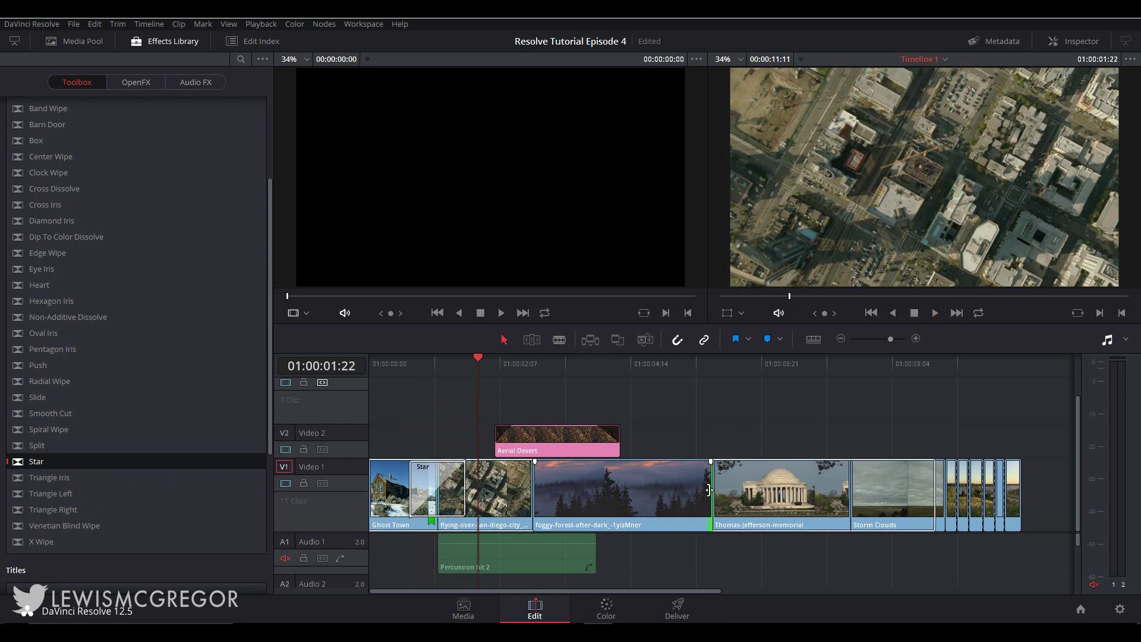
- Trim the end of the foggy forest clip and move the later clips left to close the gap
drag(713, 489, 655, 489)
drag(755, 498, 697, 495)
drag(999, 541, 836, 498)
click(793, 391)
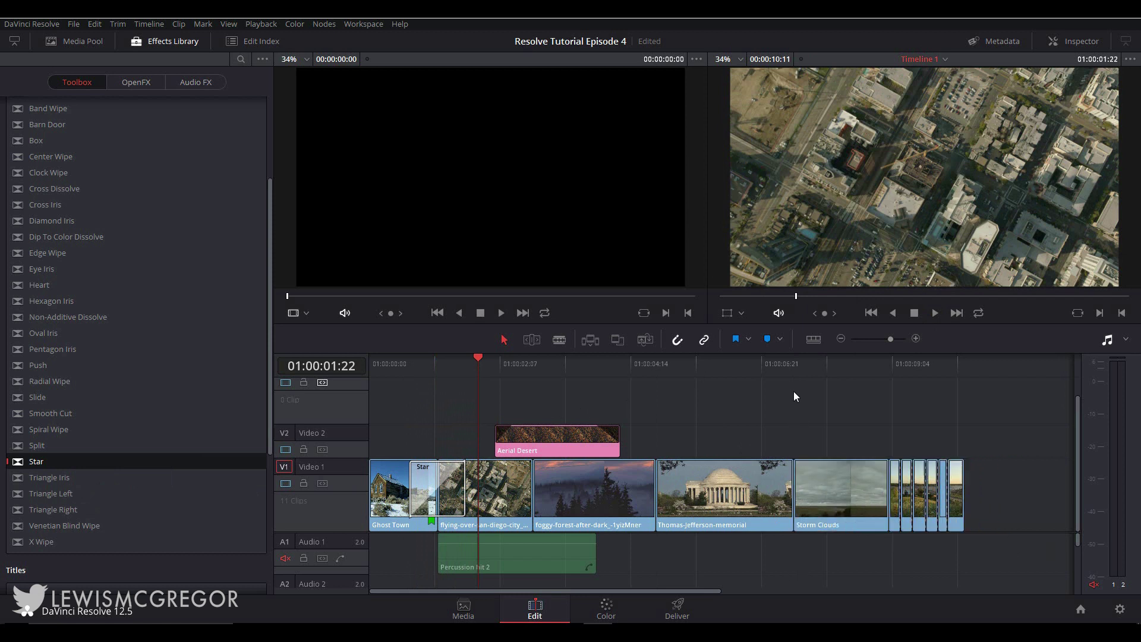
- Add Star transitions to the Storm Clouds edit points, skipping clips without enough handles
click(792, 480)
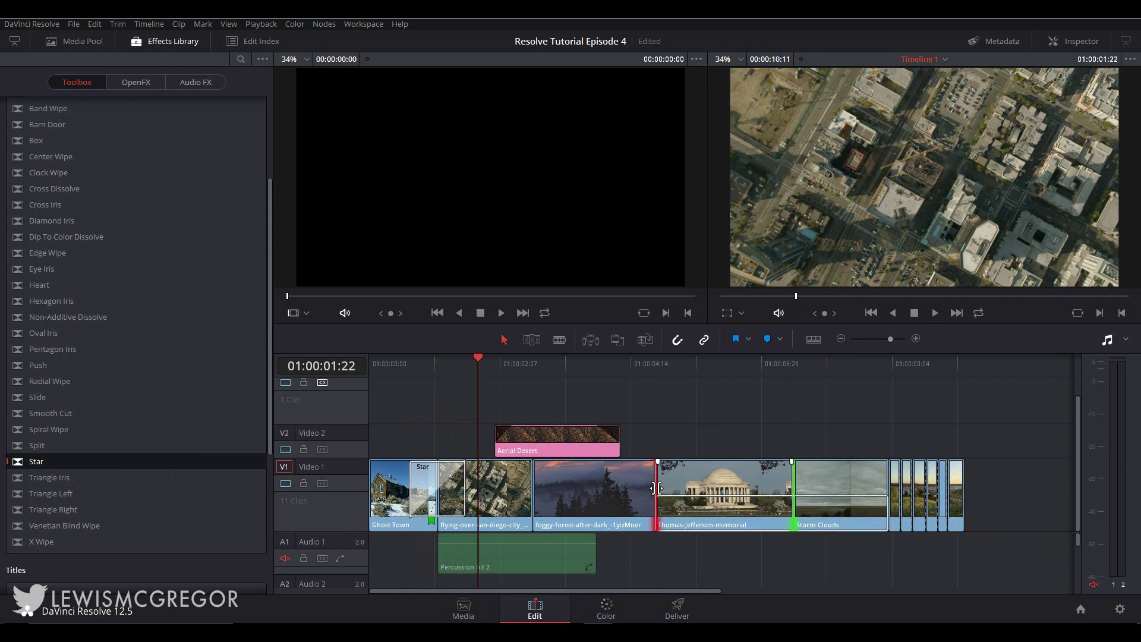
ctrl+click(535, 489)
key(ctrl+t)
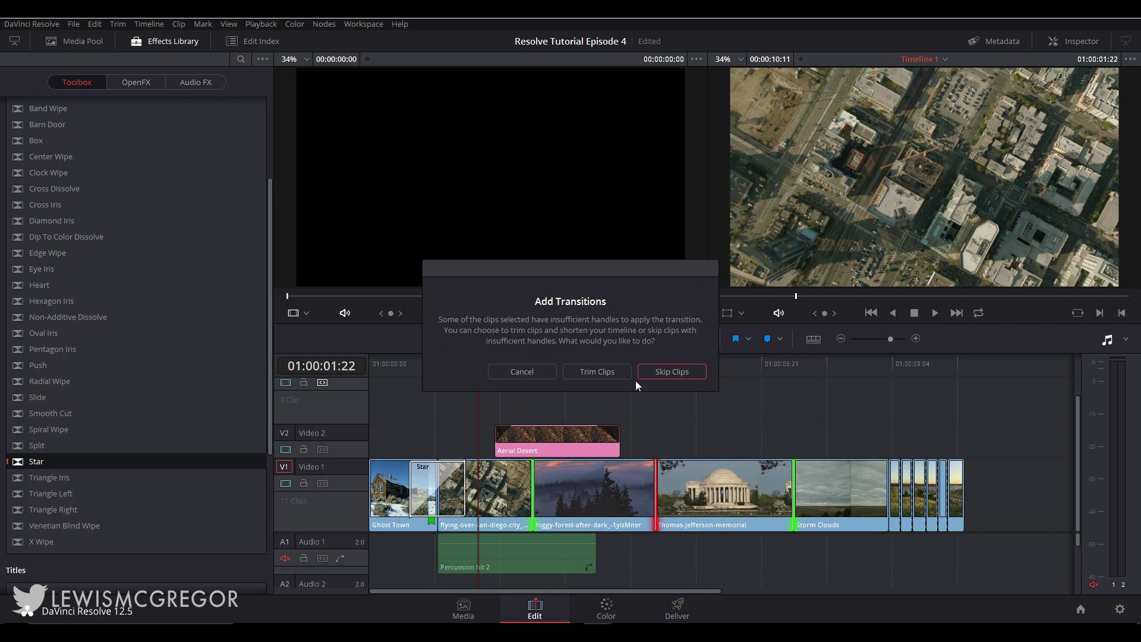
click(639, 377)
click(682, 490)
click(798, 489)
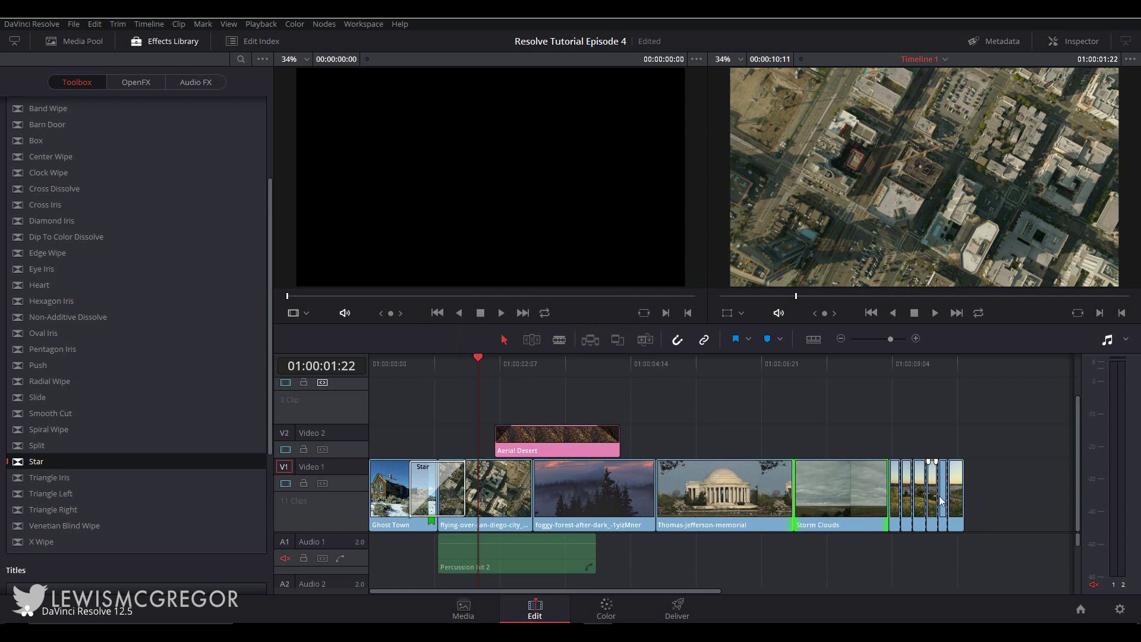
key(ctrl+t)
click(419, 484)
- Lengthen the Ghost Town Star transition to the right and play it through
mouse_move(465, 488)
mouse_down()
mouse_move(496, 489)
mouse_move(455, 490)
mouse_move(499, 490)
mouse_move(474, 493)
mouse_up()
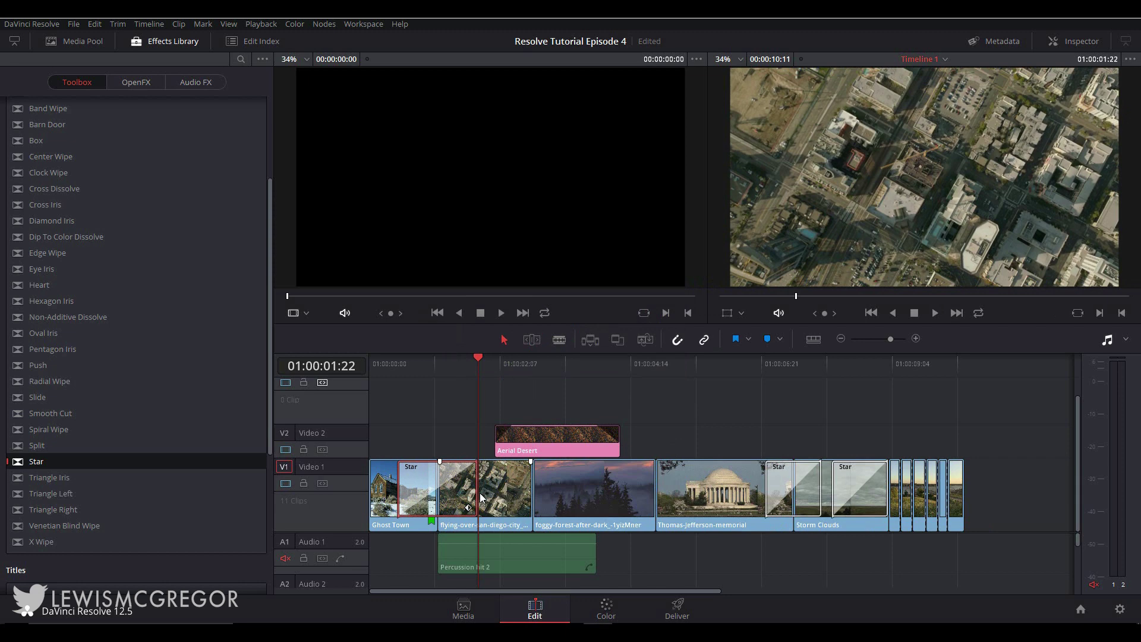
key(space)
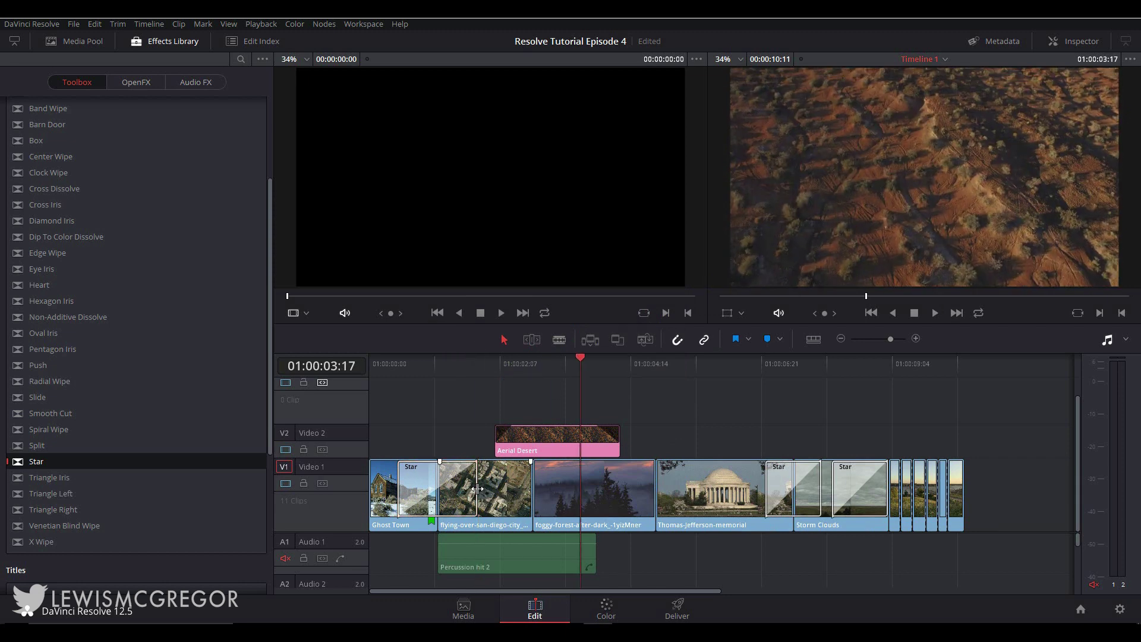
mouse_move(476, 488)
mouse_down()
mouse_move(492, 488)
mouse_move(464, 489)
mouse_move(522, 488)
mouse_move(425, 496)
mouse_move(477, 501)
mouse_up()
click(458, 494)
- Roll the Ghost Town / flying-over cut later in Trim mode, then slide the clip and Star transition
click(429, 526)
click(532, 340)
click(437, 497)
drag(437, 496, 470, 496)
key(a)
mouse_move(477, 501)
mouse_down()
mouse_move(509, 499)
mouse_move(497, 501)
mouse_up()
drag(400, 496, 422, 498)
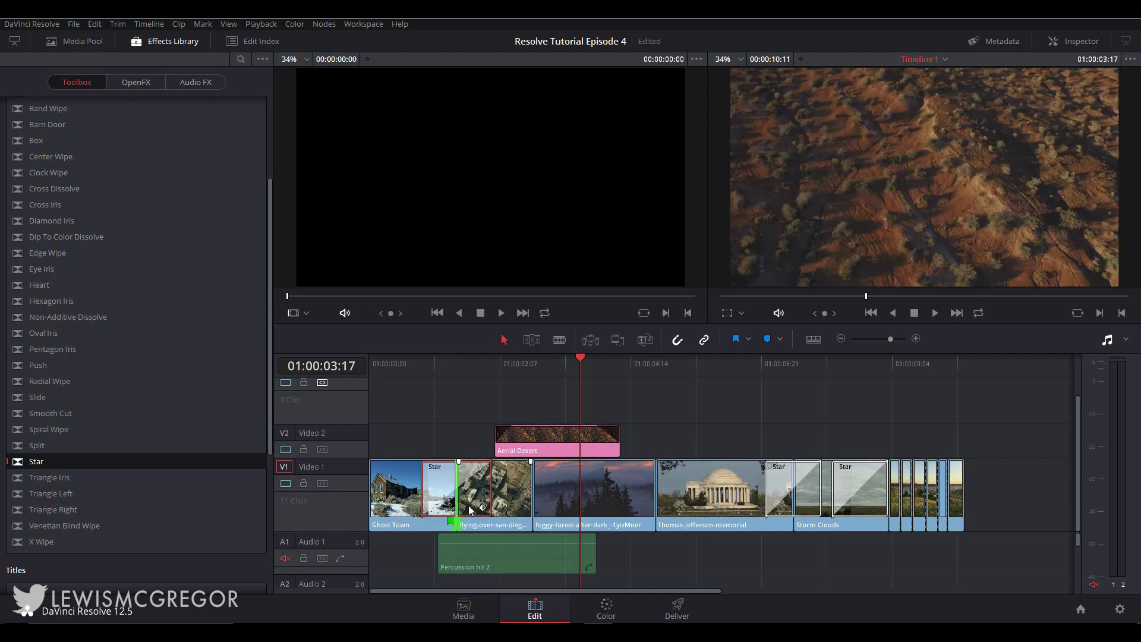
- In the Inspector, shorten the Ghost Town Star to 0.8 seconds and try start and centre alignment
click(1065, 39)
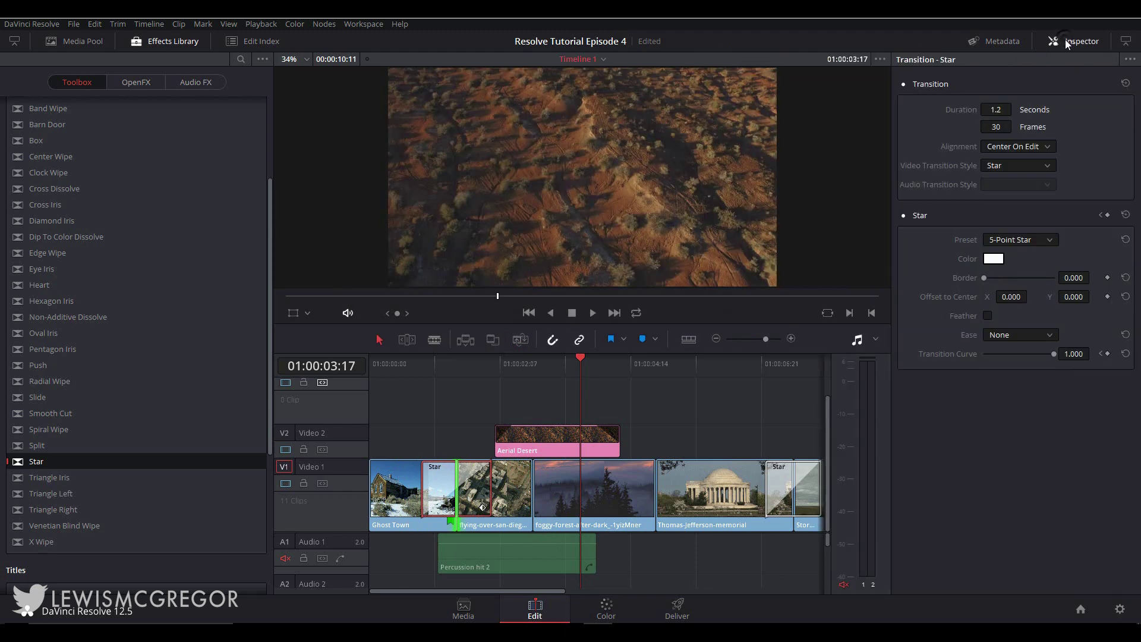
click(615, 404)
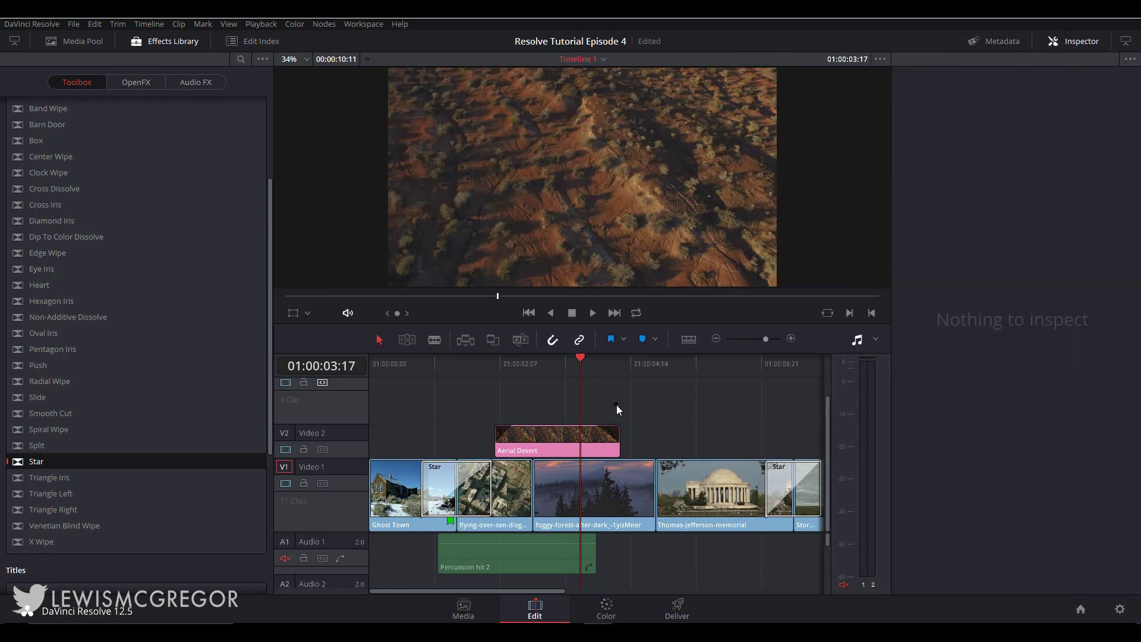
click(437, 486)
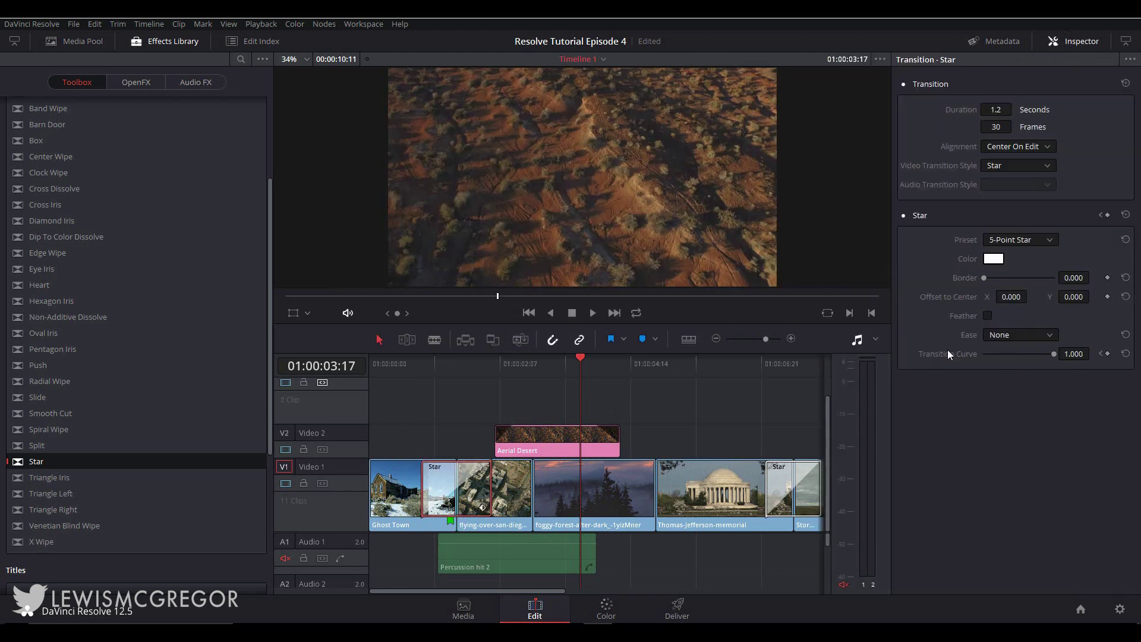
click(856, 342)
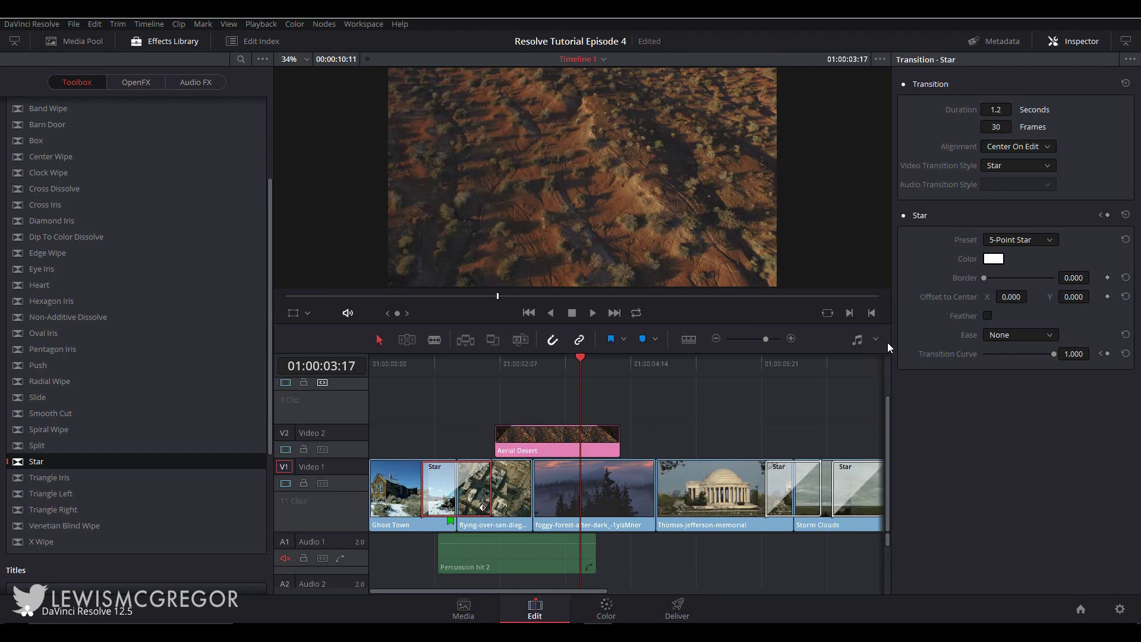
drag(443, 368, 442, 374)
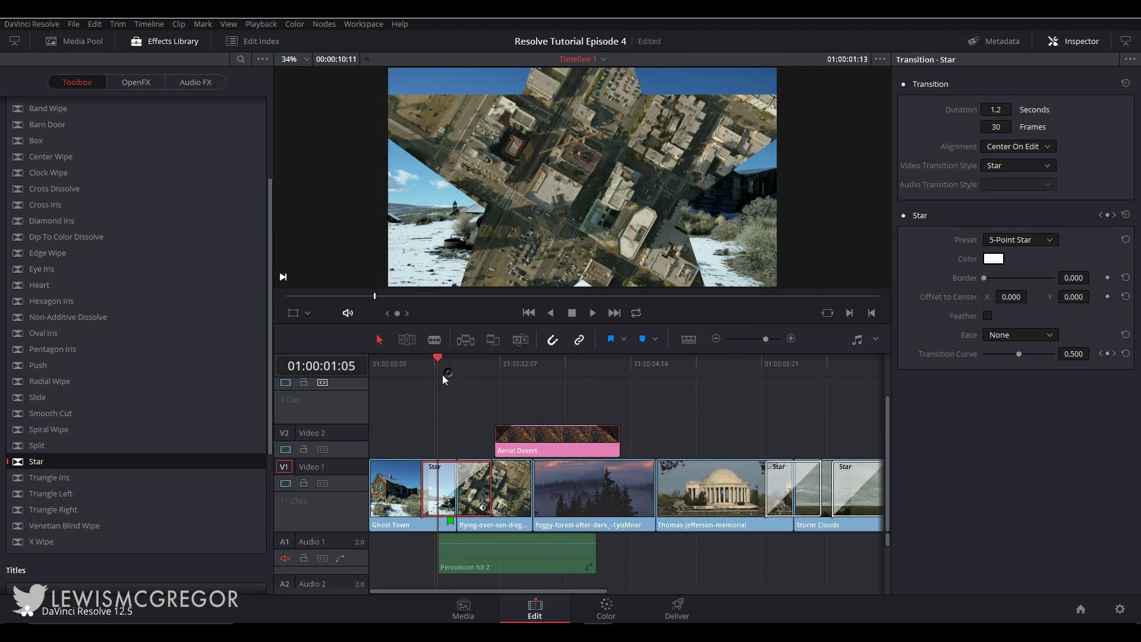
drag(995, 111, 998, 122)
click(1008, 145)
click(1007, 163)
click(1011, 148)
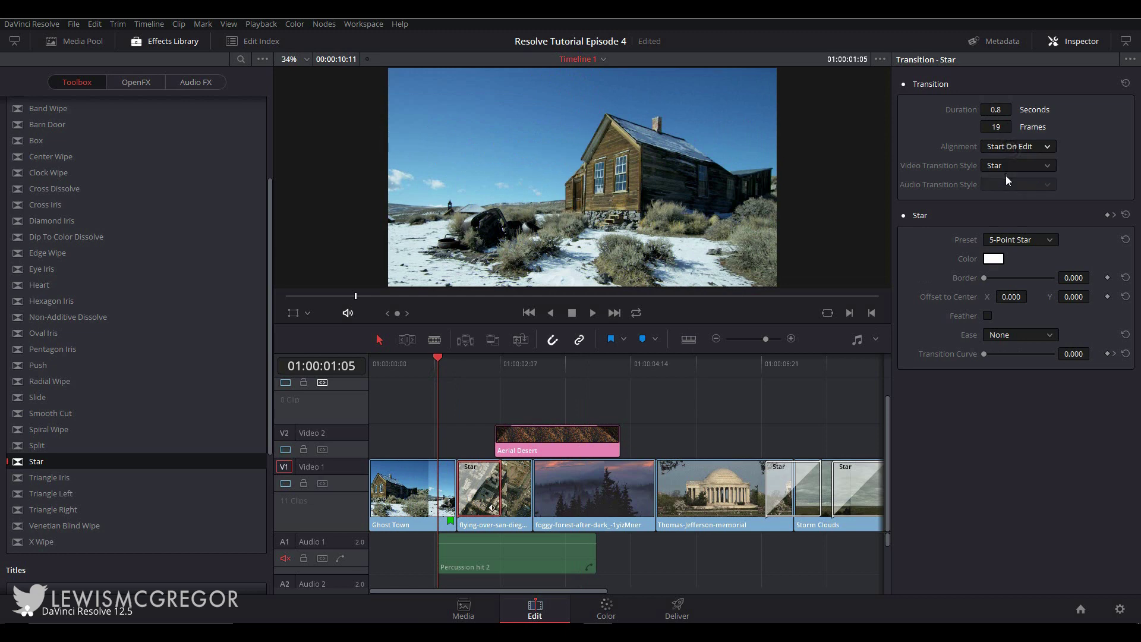
click(1013, 175)
- Delete the Star transition, drag a fresh Star onto the Ghost Town cut and preview it
click(450, 488)
click(449, 488)
key(Delete)
click(464, 477)
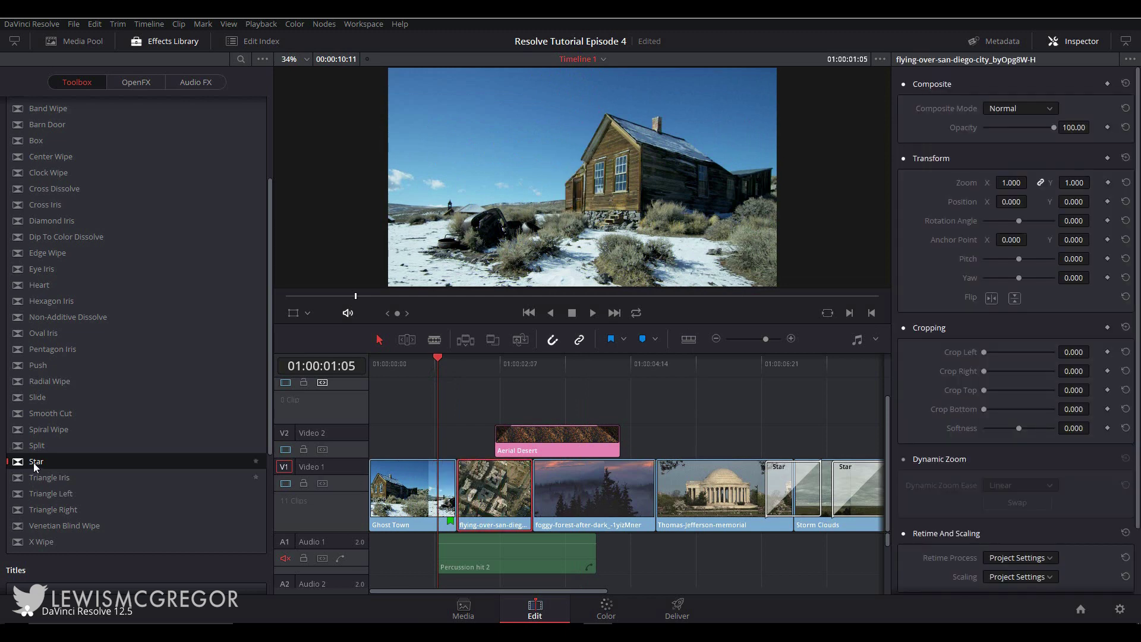
drag(37, 463, 497, 503)
key(space)
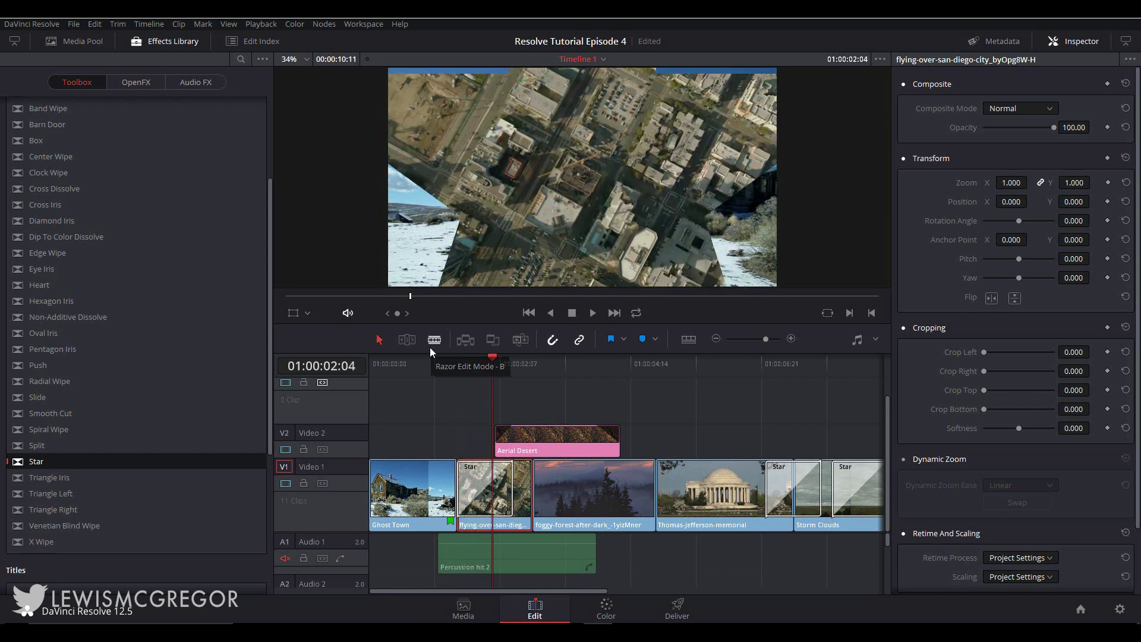
key(Left)
key(Left)
key(Left)
key(Left)
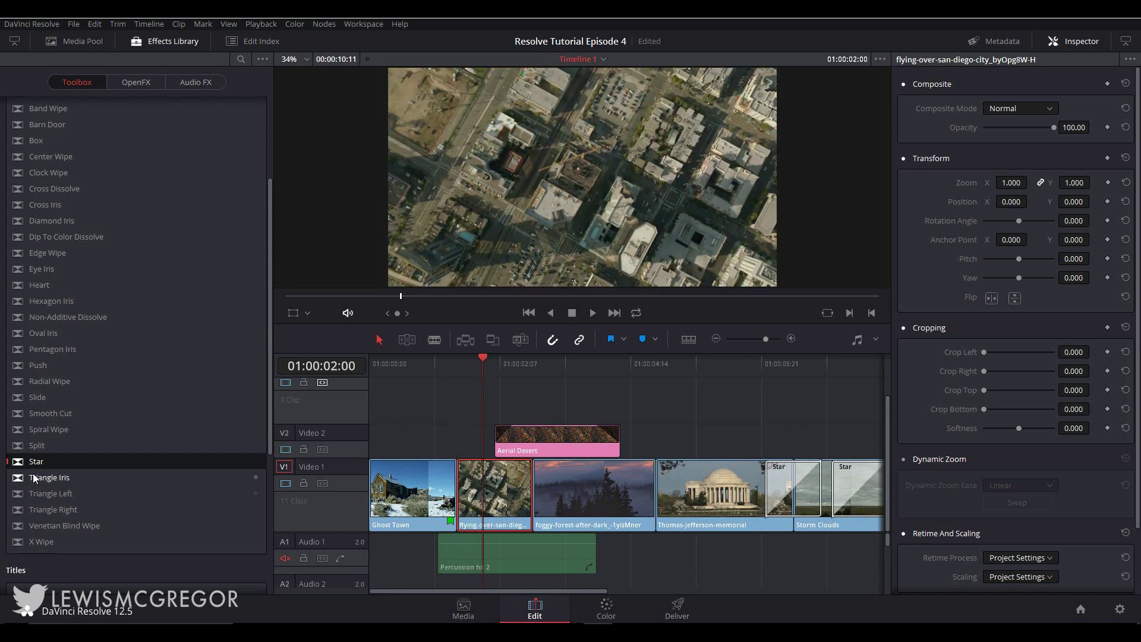
- Add a Star transition at the start of the Thomas-Jefferson-memorial clip
drag(35, 466, 657, 488)
click(662, 416)
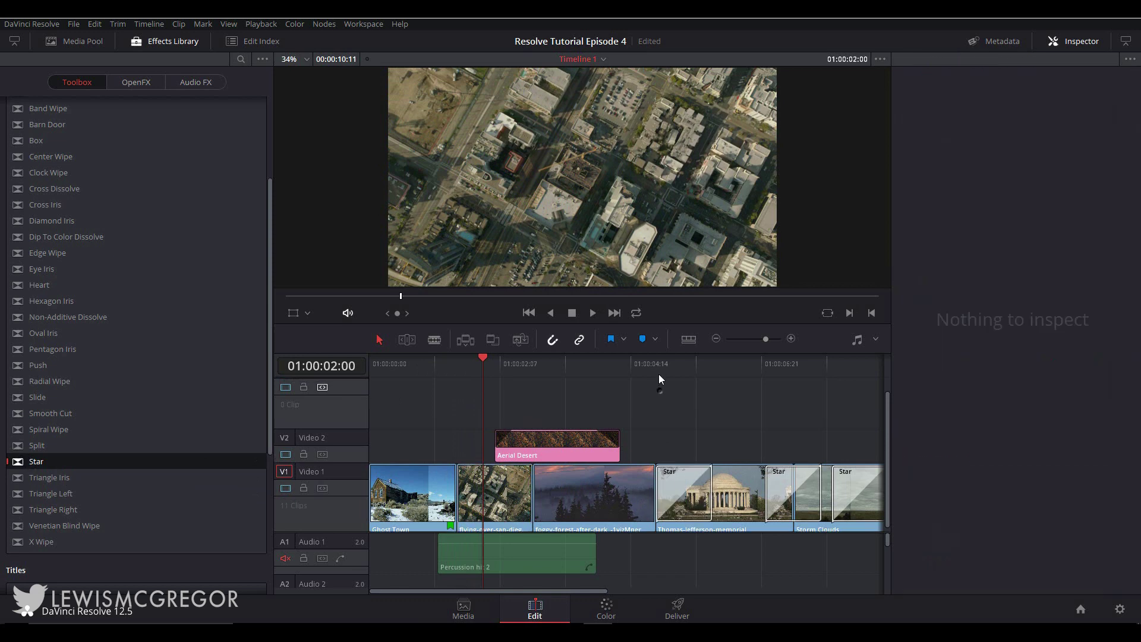
click(658, 369)
- Undo the Jefferson Star and place a Star transition on the Ghost Town cut instead
key(Right)
key(Right)
key(Right)
key(Right)
key(Right)
key(ctrl+z)
click(461, 362)
drag(35, 461, 442, 481)
click(442, 480)
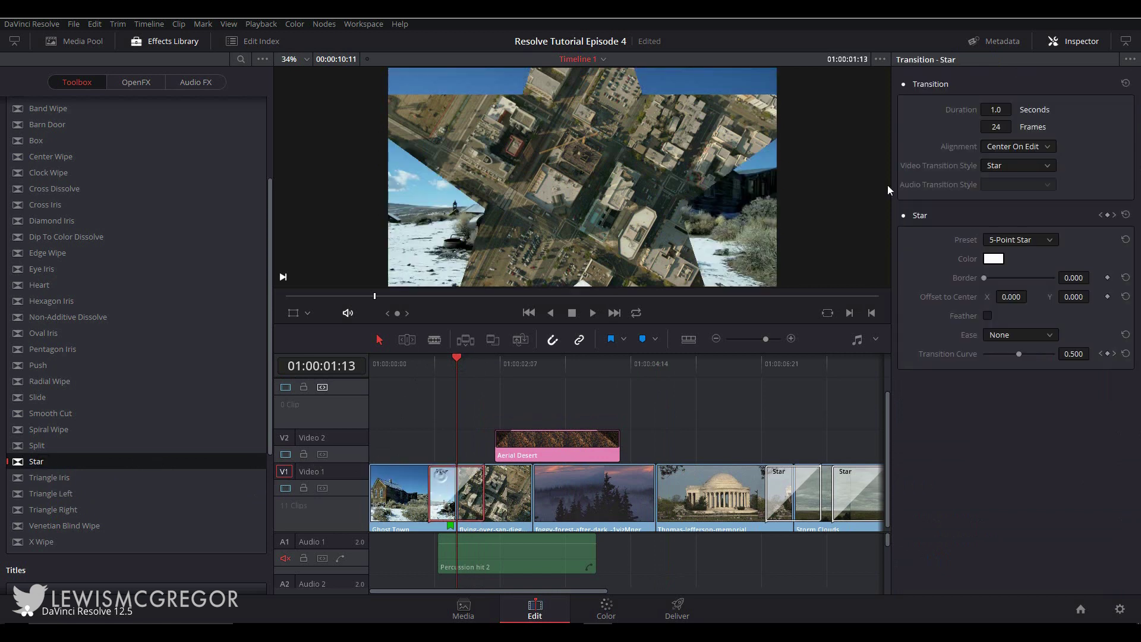
- Try the Oval Iris and Box transition styles, then return to Star
click(1019, 165)
click(1001, 285)
click(1025, 166)
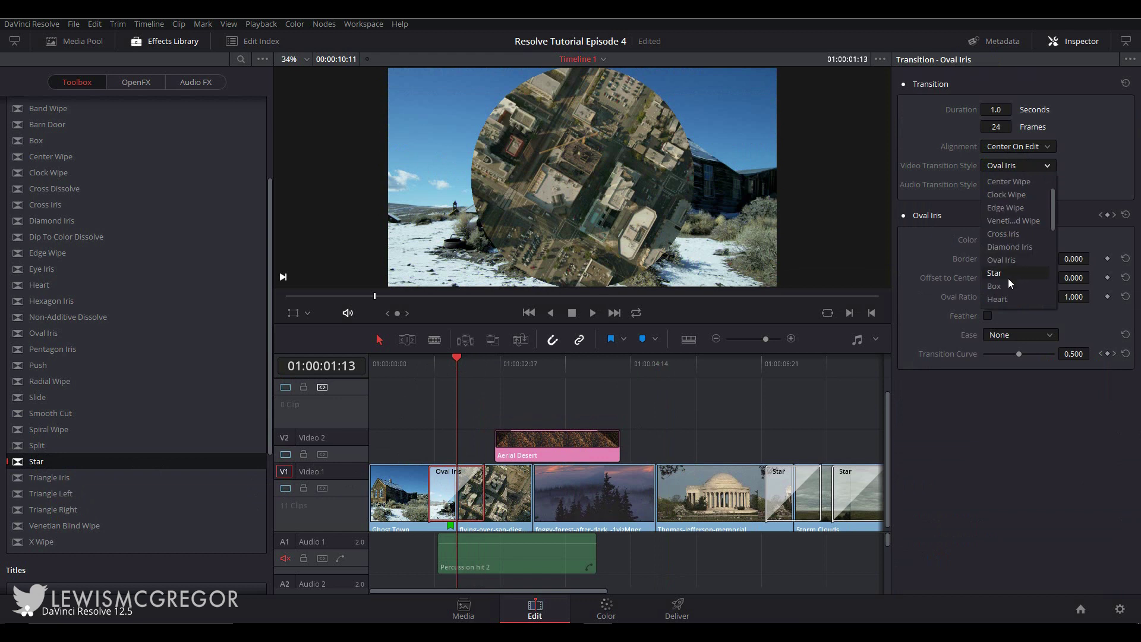
click(1004, 286)
click(1005, 161)
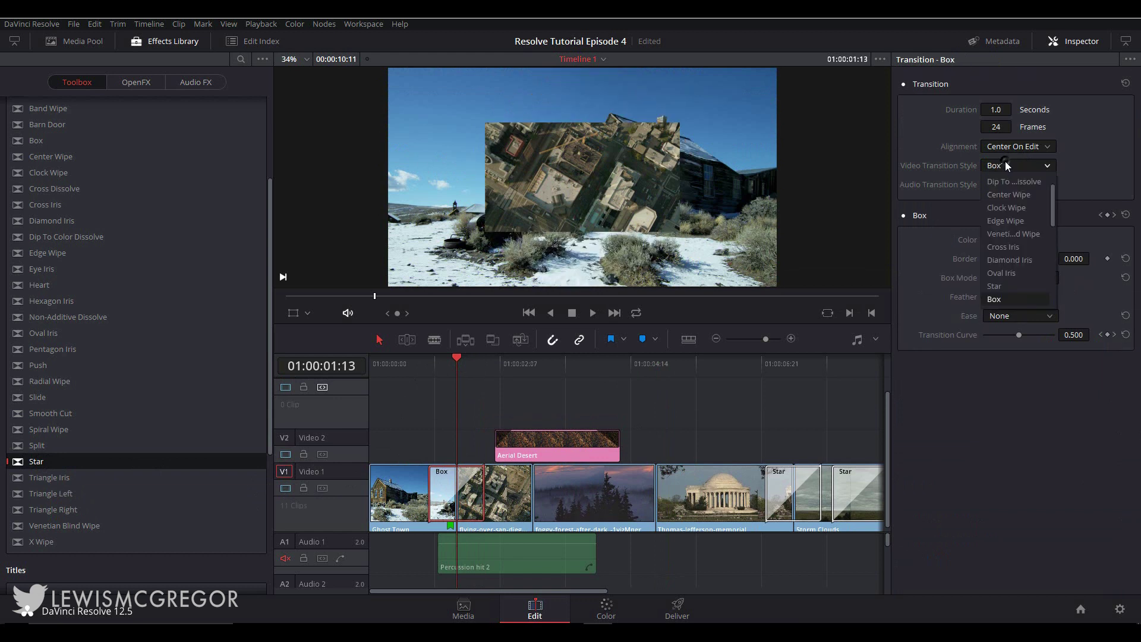
click(1010, 288)
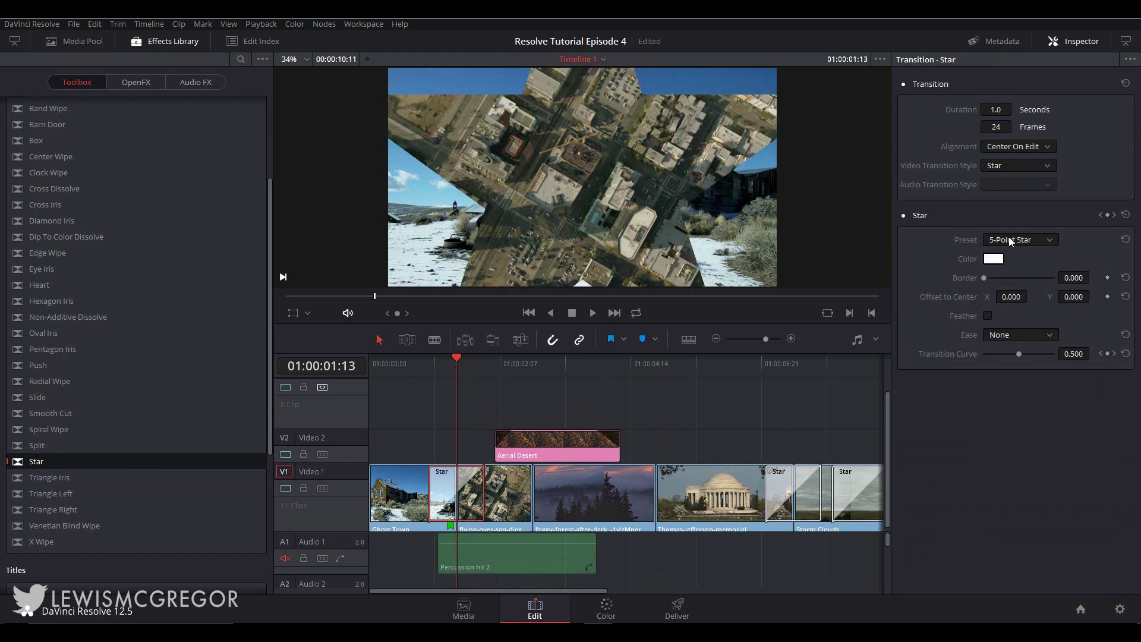
- Try a 6-Point Star with a red 24.410 border and keyframes, then reset to defaults and close the Inspector
click(1013, 240)
click(1011, 259)
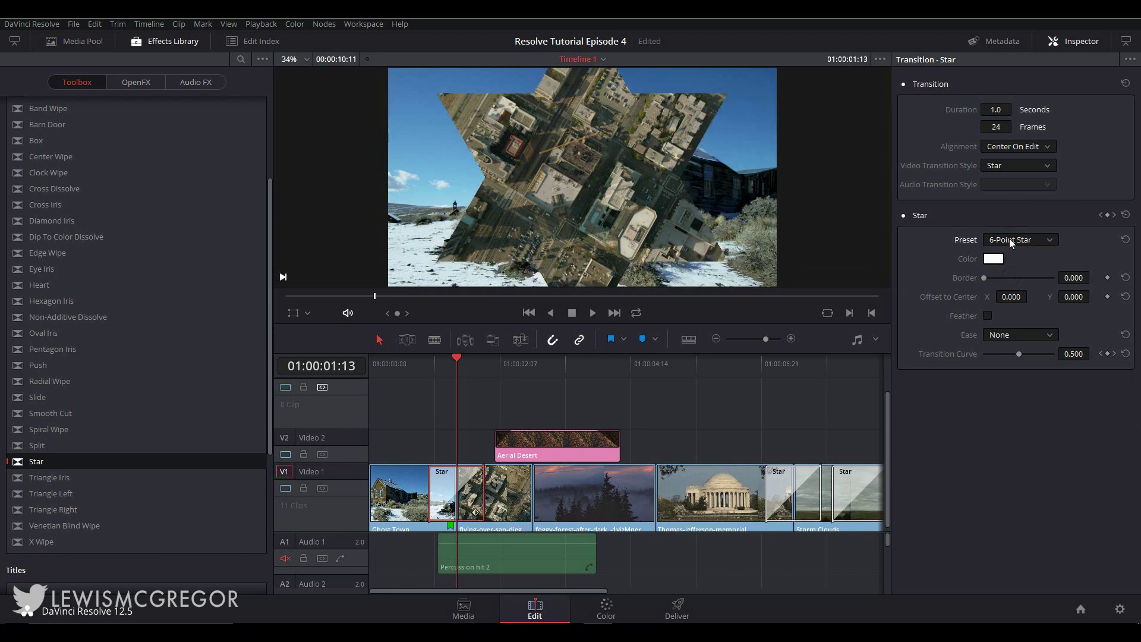
drag(984, 278, 986, 278)
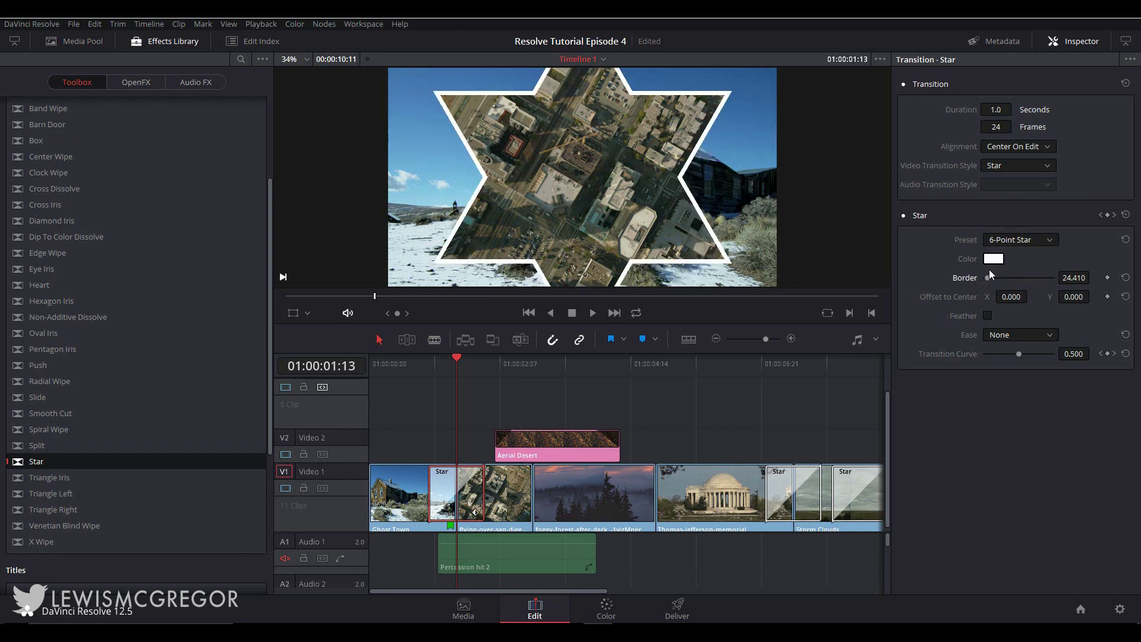
click(993, 260)
click(433, 255)
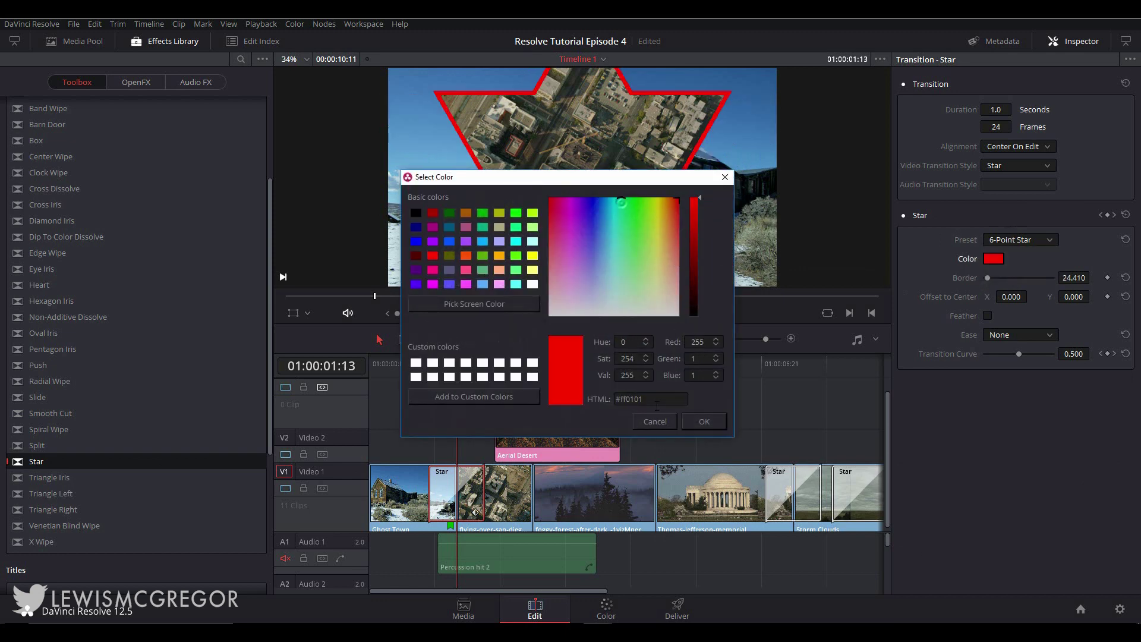
click(702, 423)
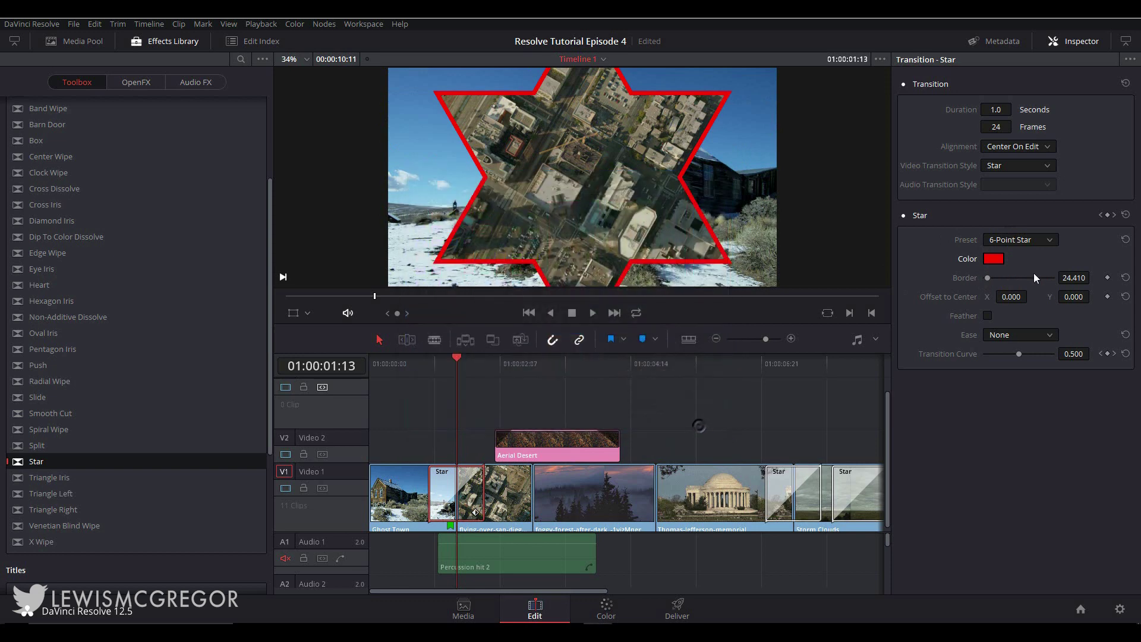
click(1107, 278)
click(1107, 296)
click(1126, 215)
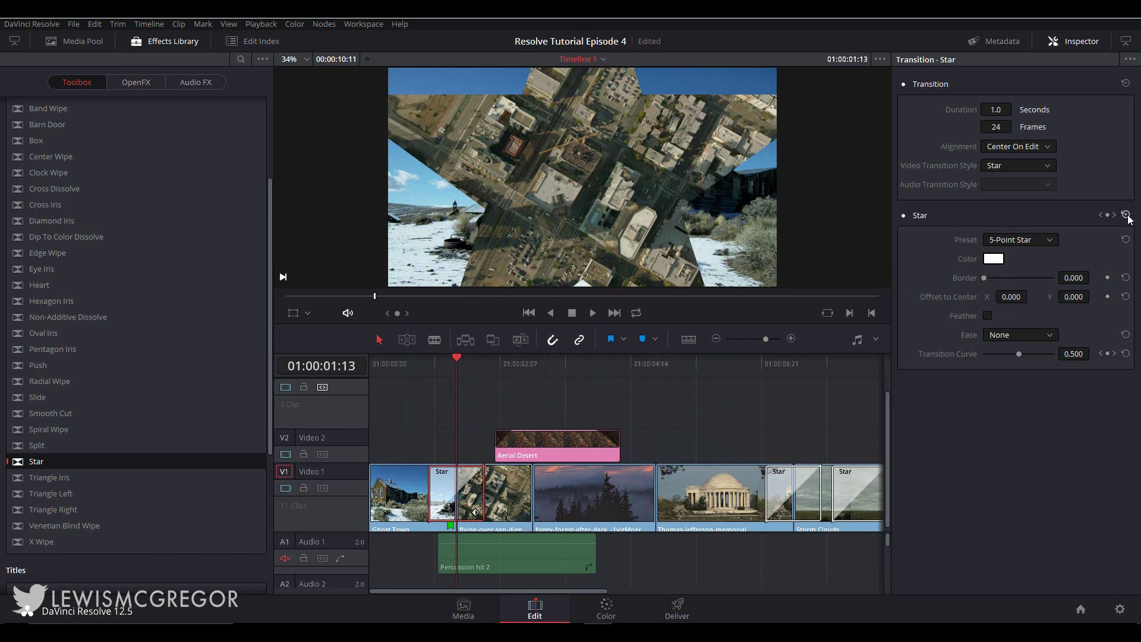
click(1068, 42)
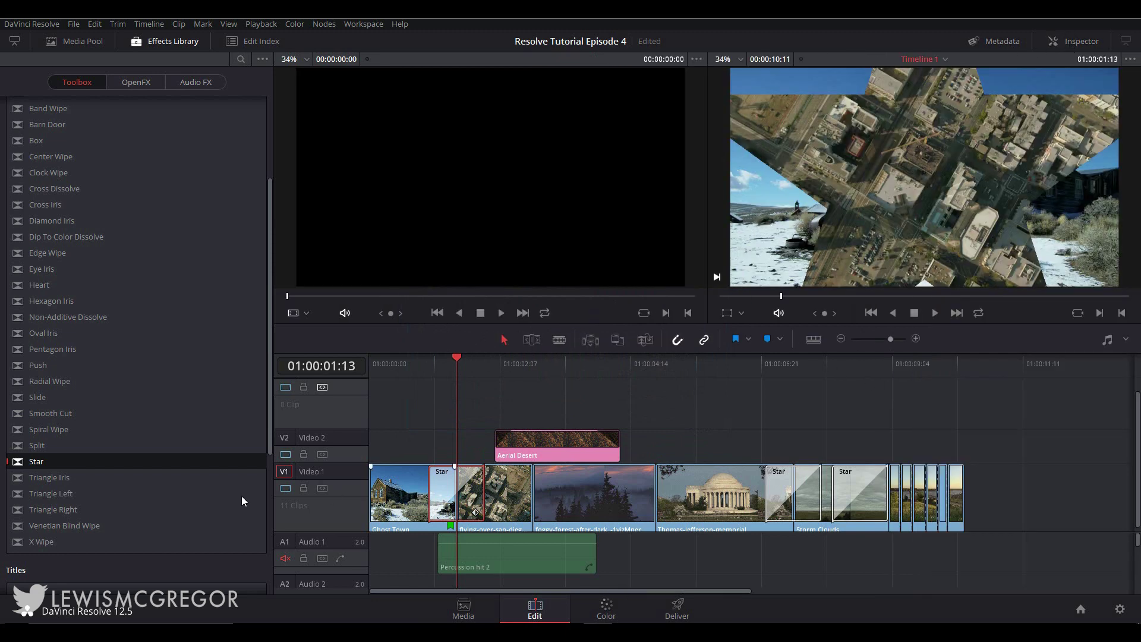
- Mark Star, Non-Additive Dissolve and Dip To Color Dissolve as favourites
scroll(111, 455, up, 3)
scroll(106, 454, down, 3)
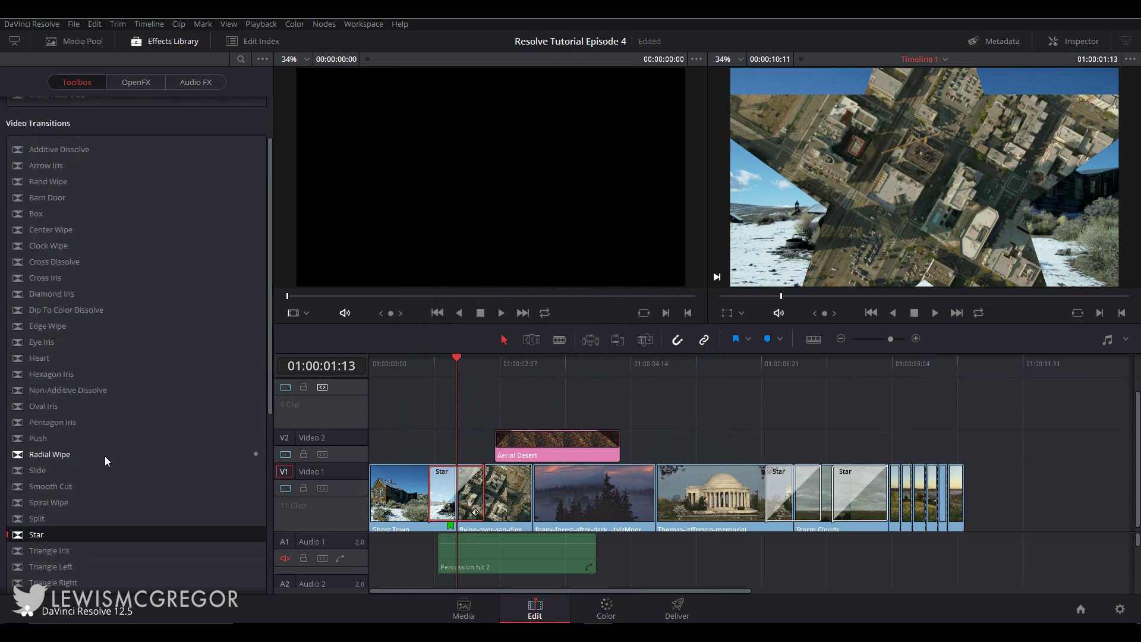
click(256, 461)
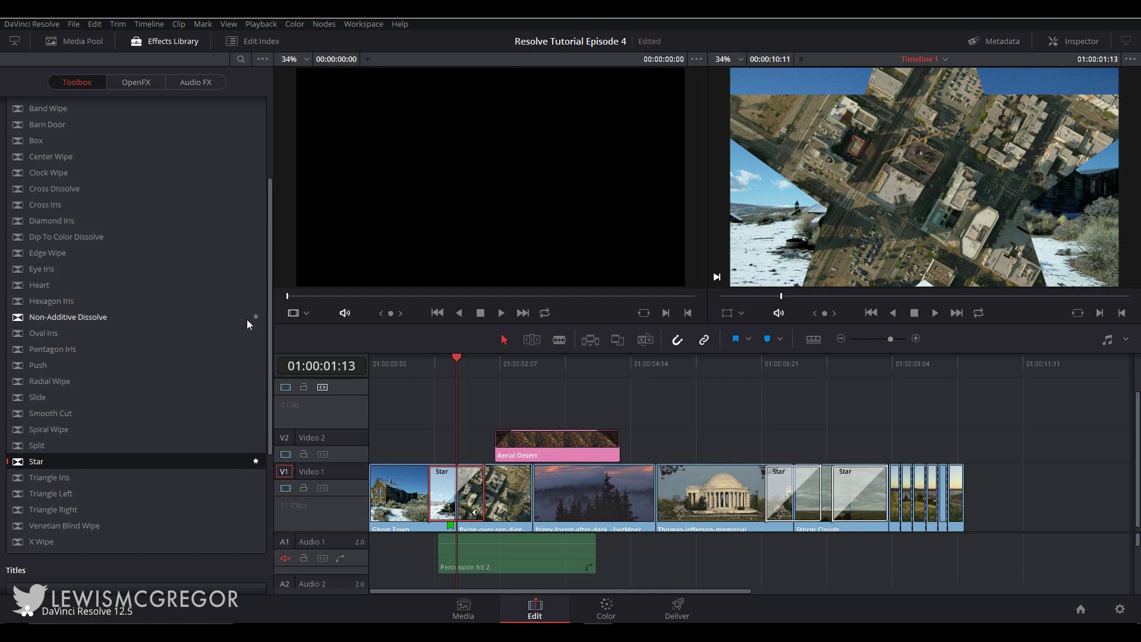
click(255, 317)
click(255, 236)
- Filter the Effects Library to show only Favorites
scroll(228, 288, up, 3)
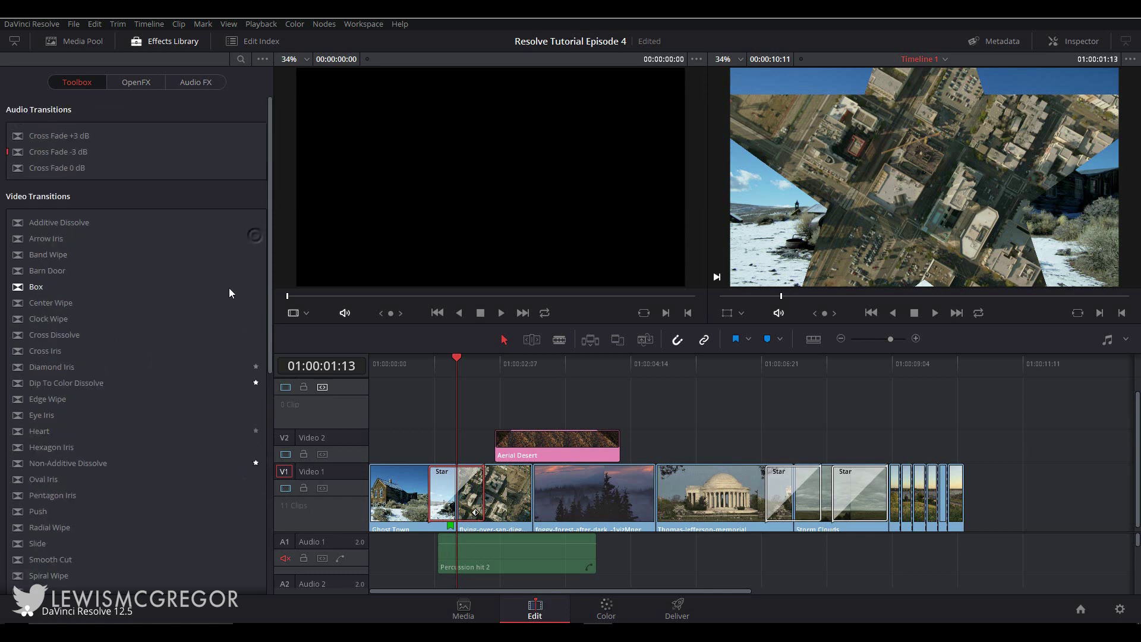
click(261, 60)
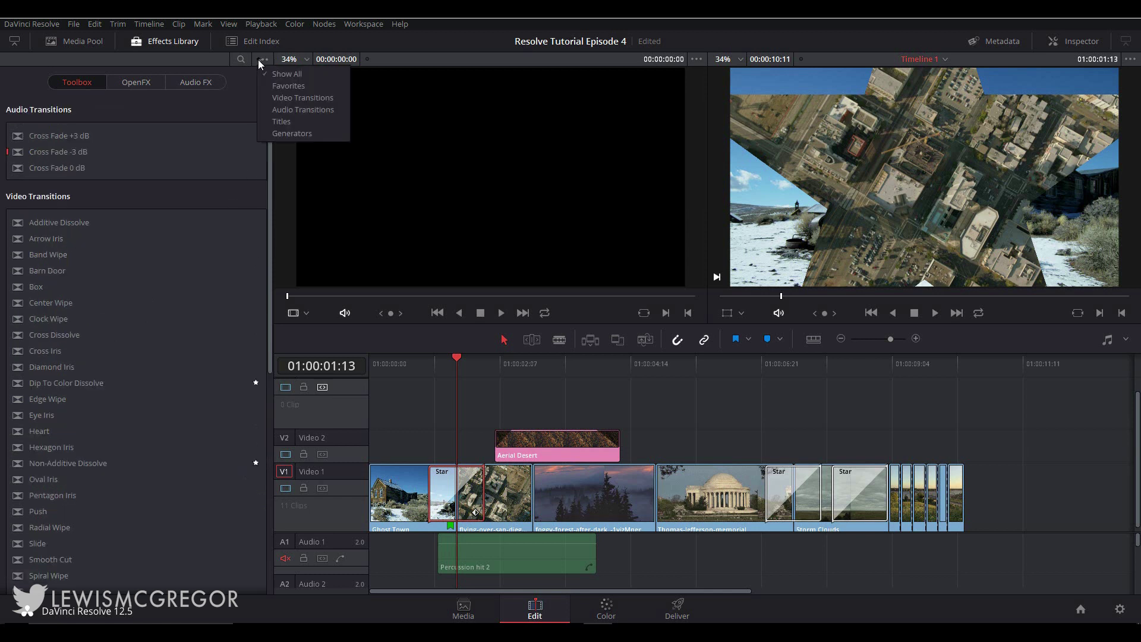
click(298, 87)
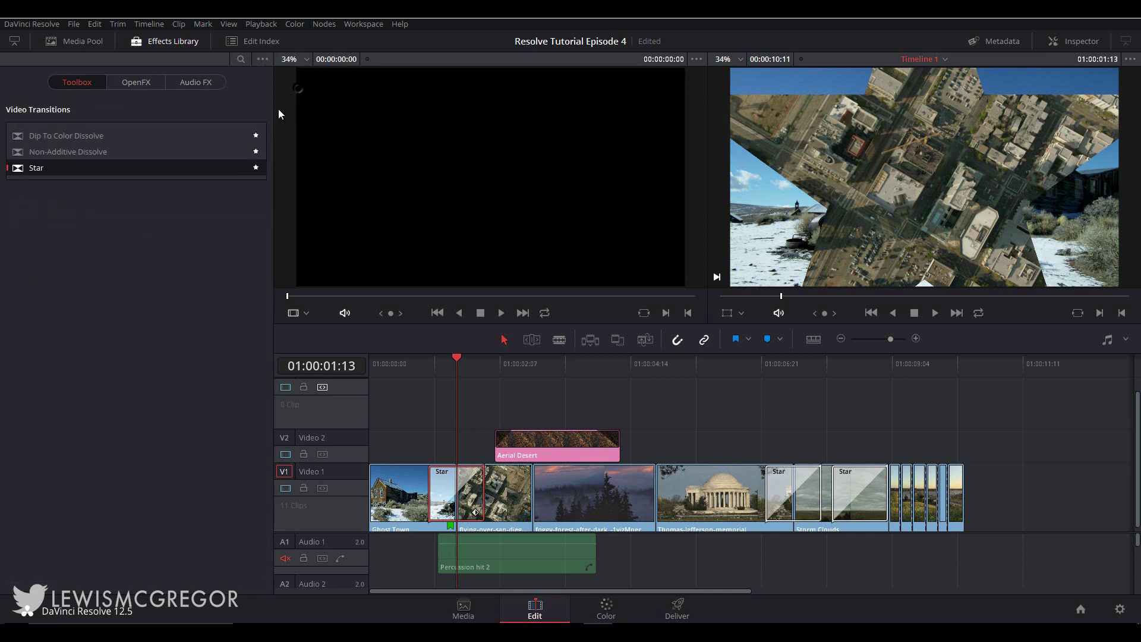
drag(440, 361, 416, 365)
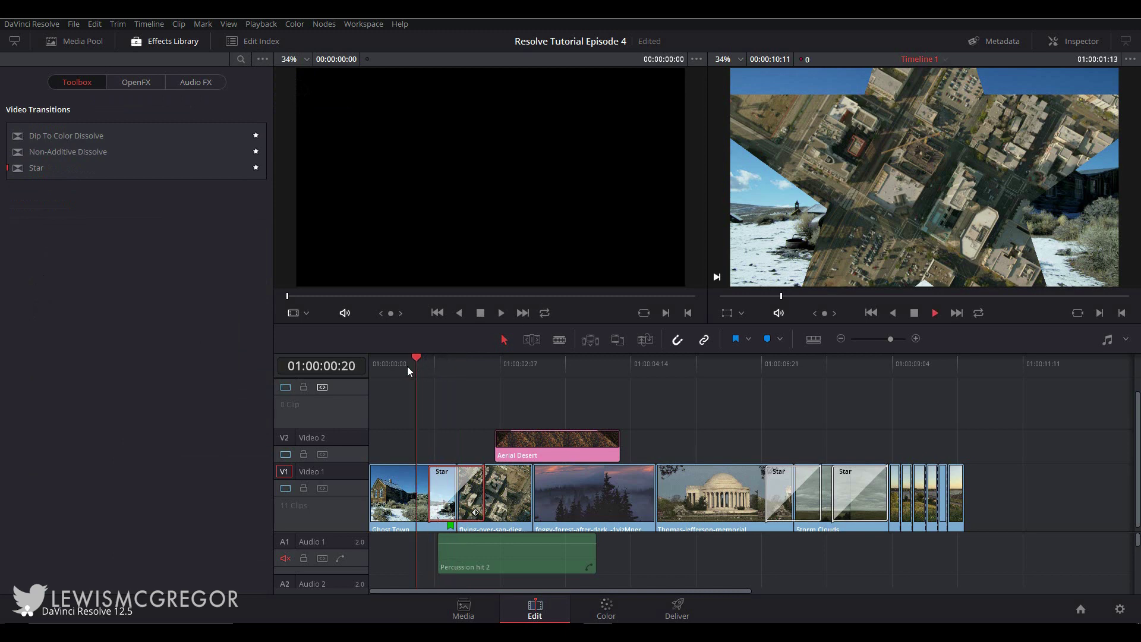
key(space)
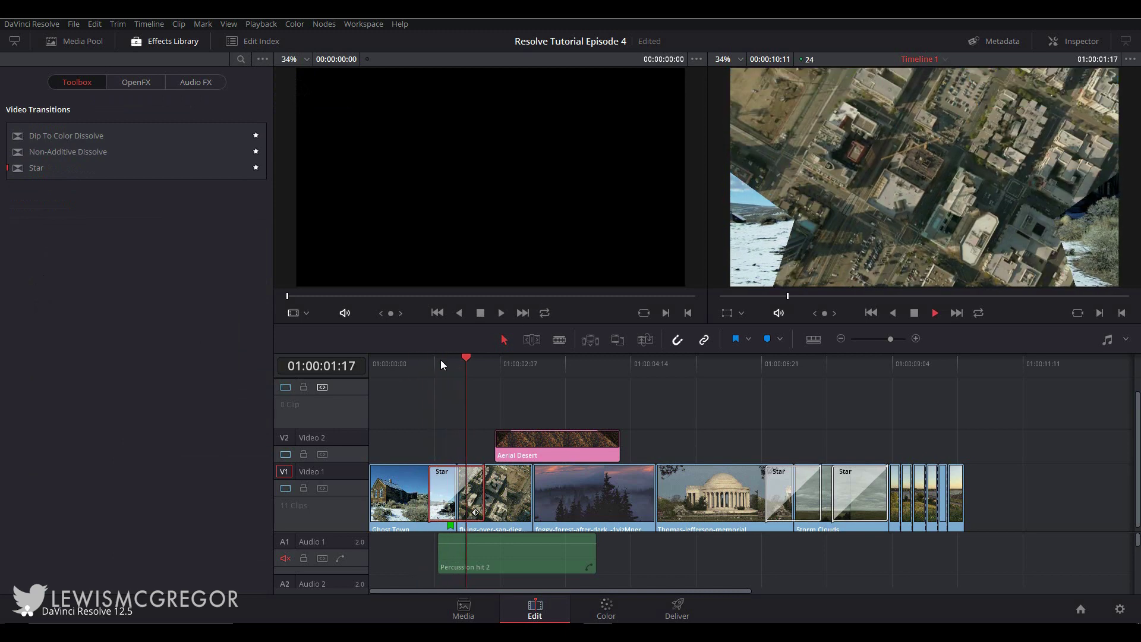